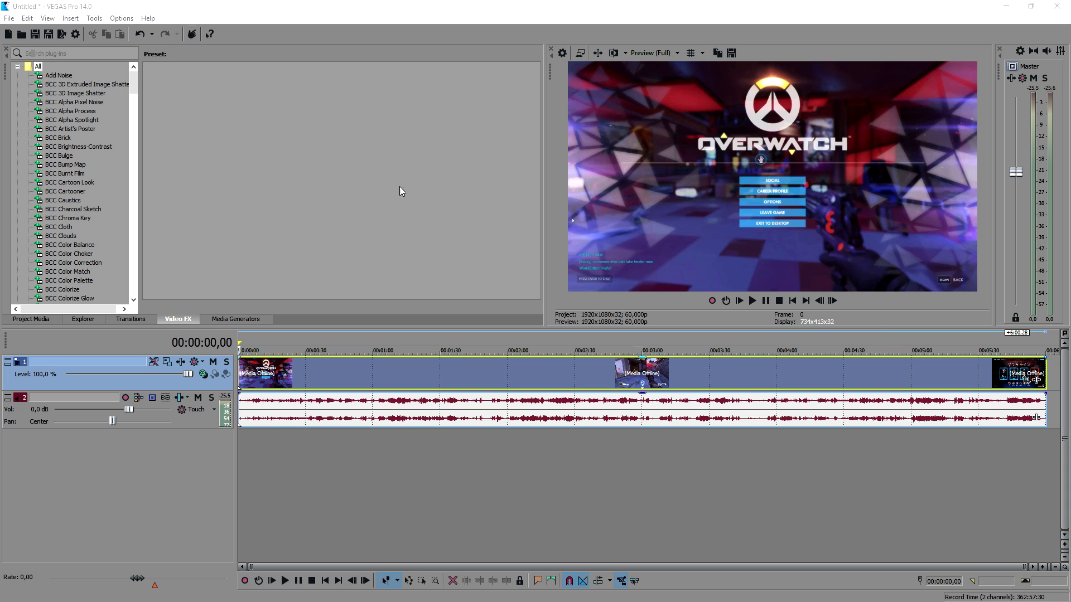
Preview the footage at about 0:45, 1:15, 1:32, 3:09 and 4:03, then select track 2's game audio event.
drag(396, 391, 574, 391)
click(799, 303)
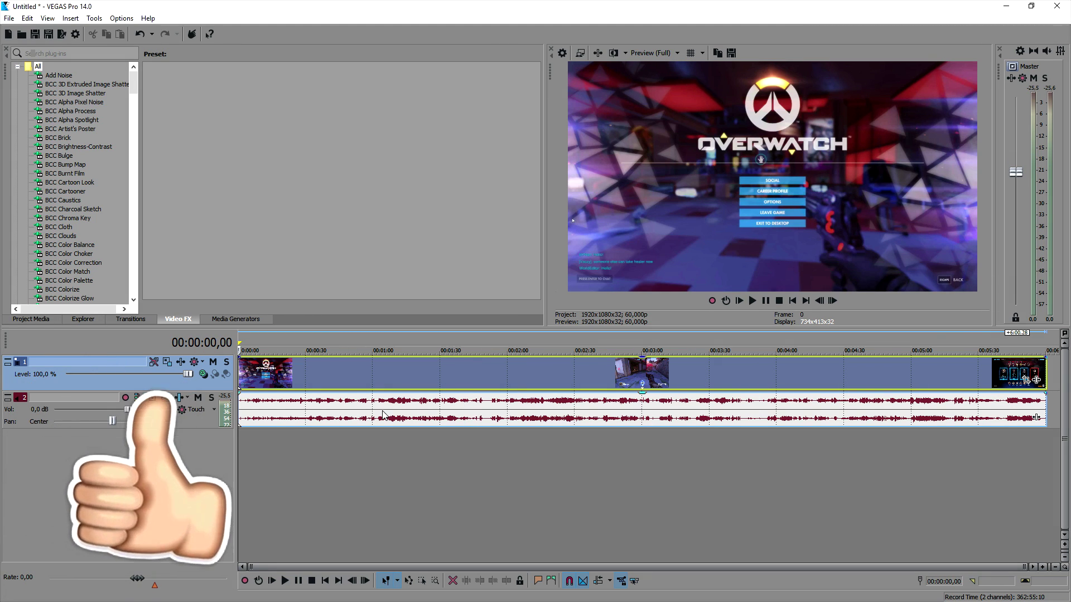
click(409, 373)
click(663, 380)
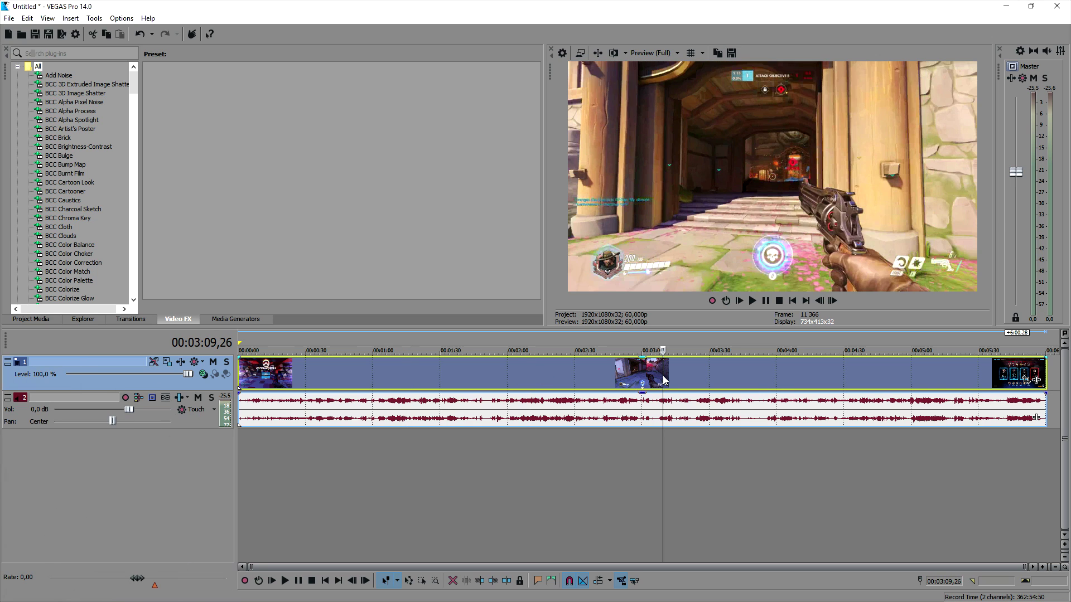
click(784, 380)
click(446, 375)
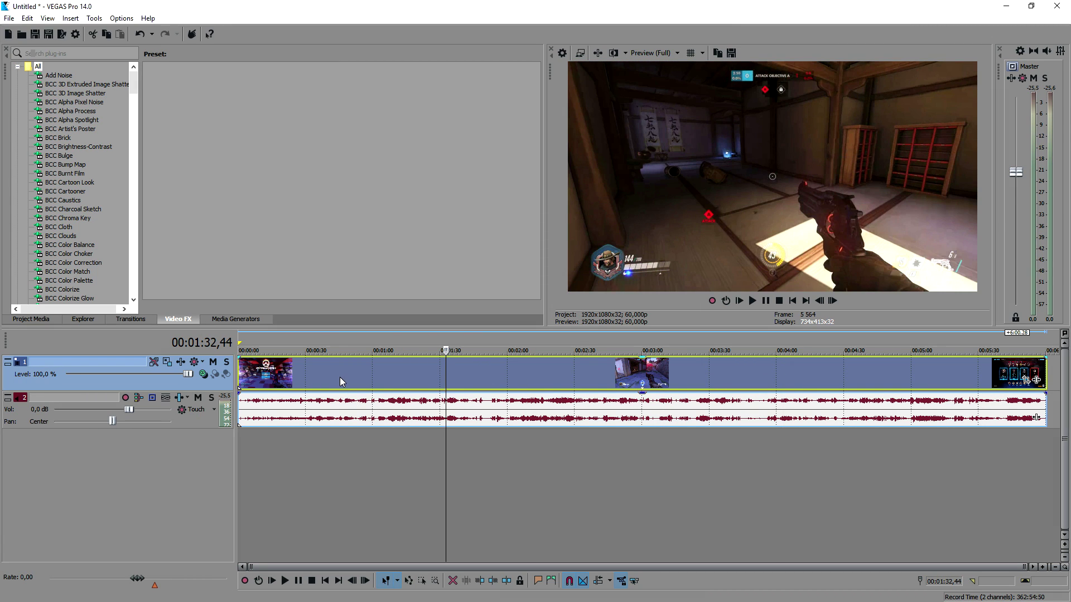
click(340, 377)
click(462, 397)
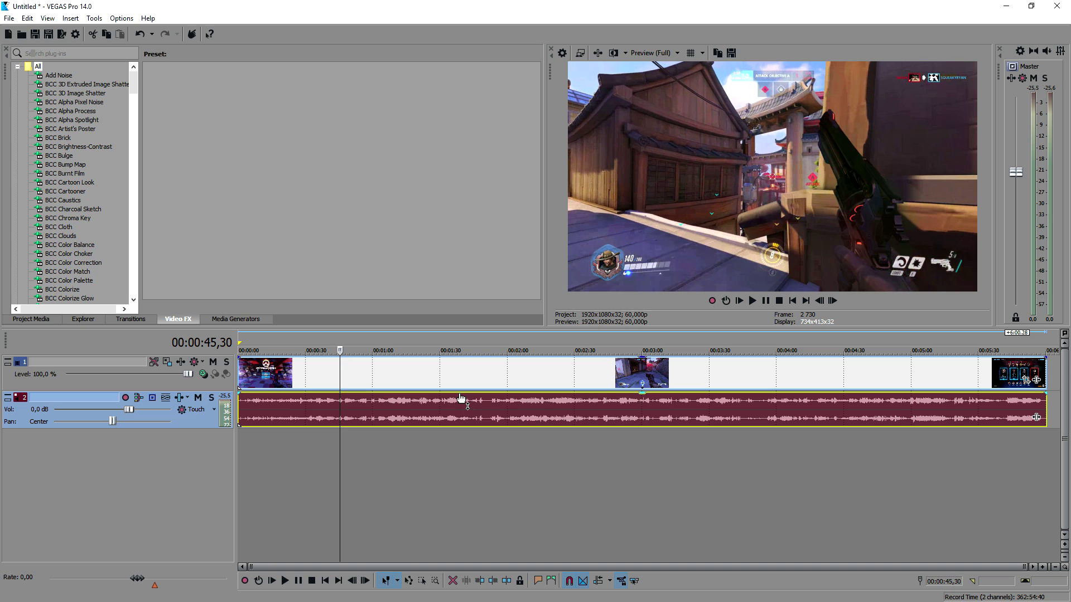
Drag the game audio event's gain line down to near silence.
click(402, 341)
scroll(591, 402, up, 3)
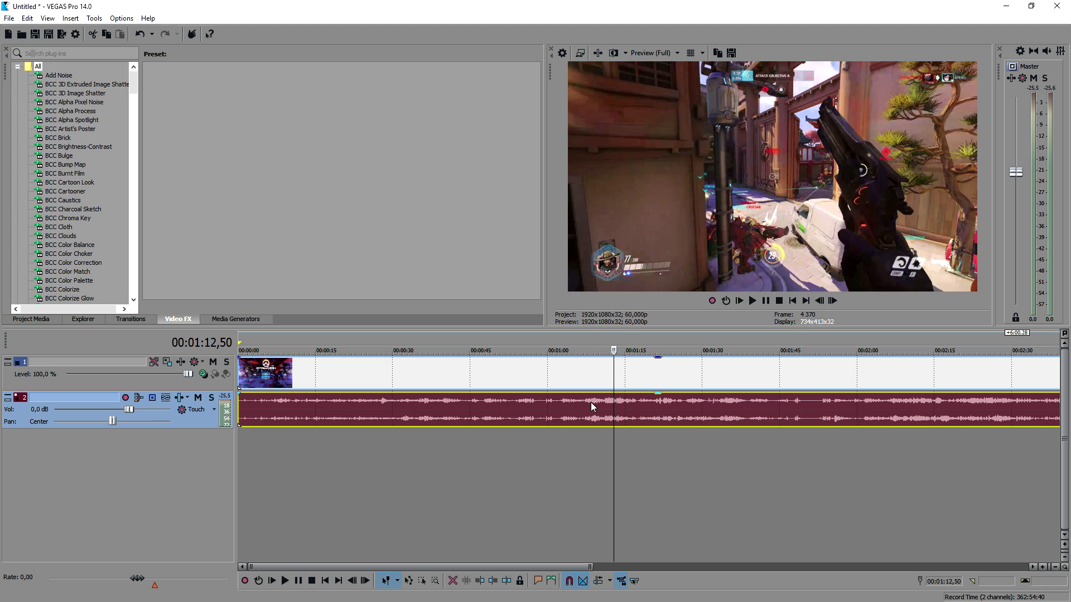
drag(596, 398, 595, 422)
Split the clip at 00:00:02,03 and delete the opening two-second piece.
click(793, 300)
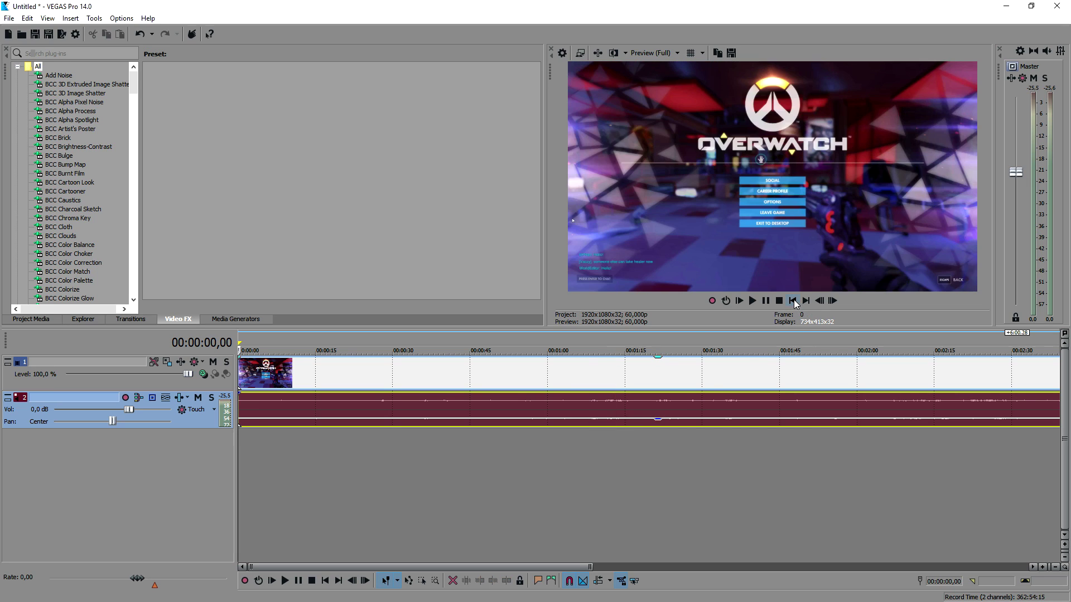
scroll(455, 394, up, 10)
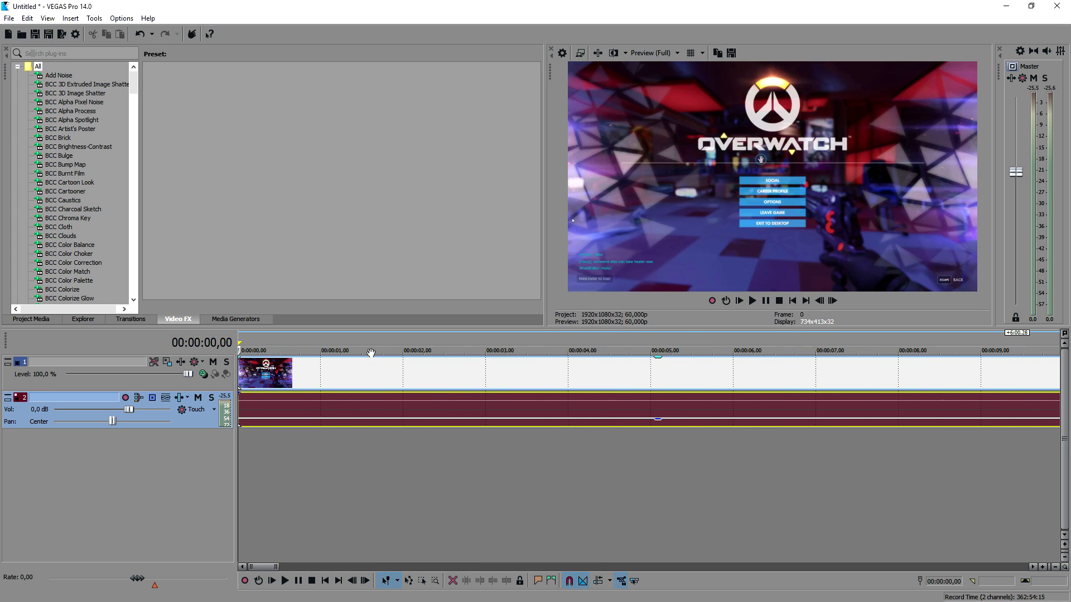
scroll(371, 354, down, 3)
click(294, 350)
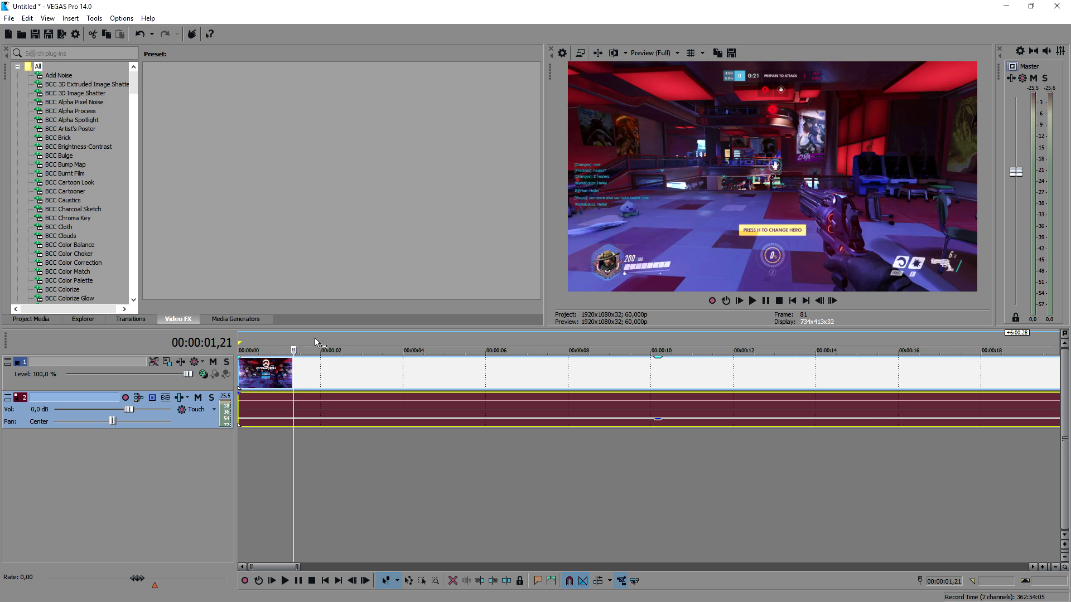
drag(294, 350, 250, 351)
key(space)
scroll(490, 376, up, 2)
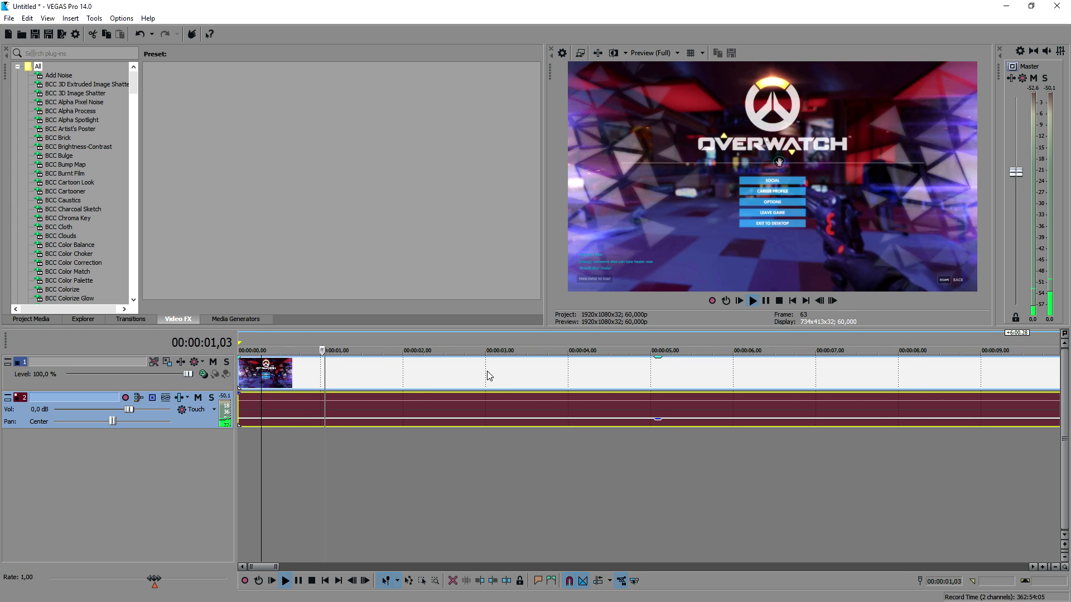
mouse_move(417, 340)
mouse_down()
mouse_move(429, 340)
mouse_move(407, 337)
mouse_up()
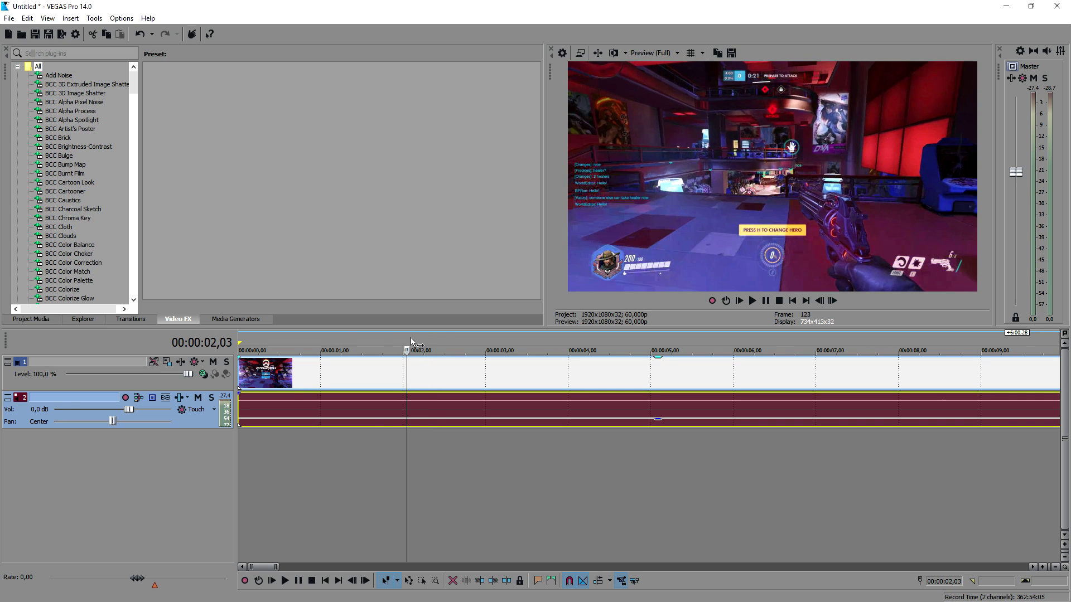
key(s)
click(365, 365)
key(Delete)
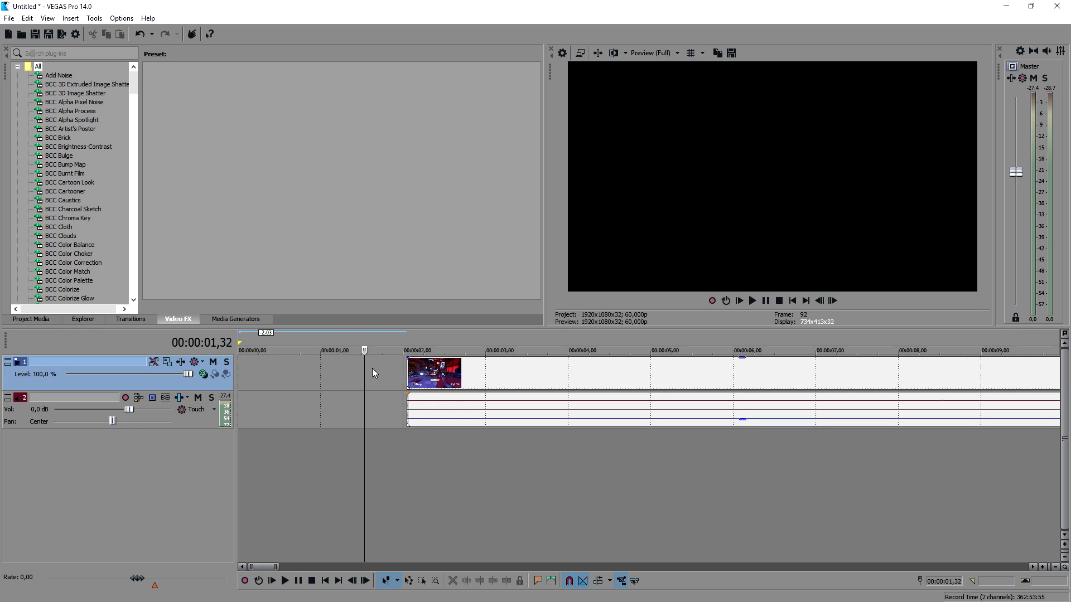
Add a short video fade-in and slide the trimmed clip back to 00:00:00,00.
click(410, 363)
drag(410, 363, 341, 377)
click(792, 301)
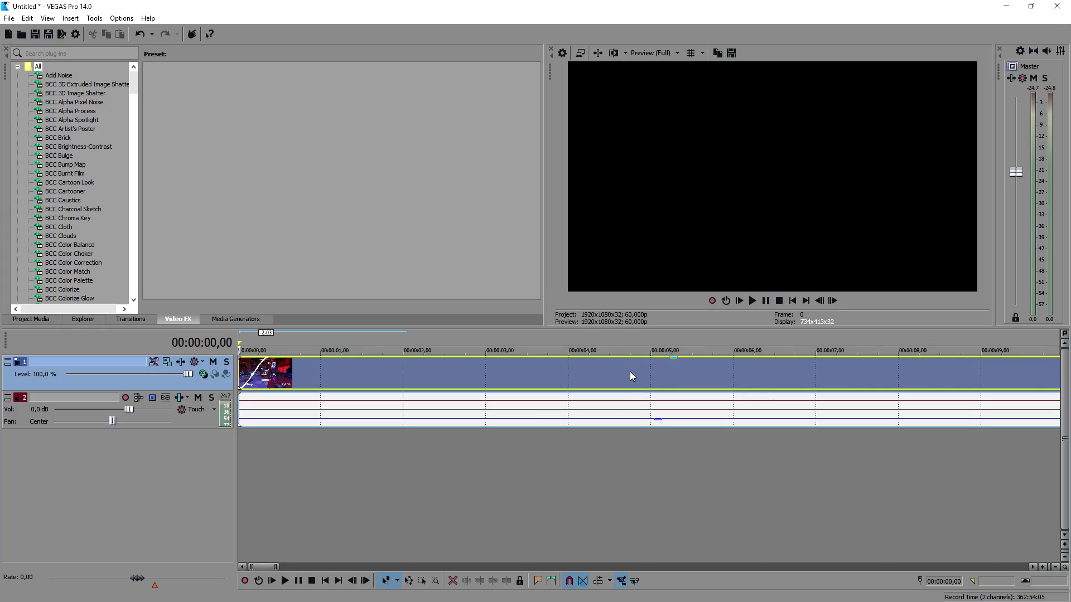
click(477, 372)
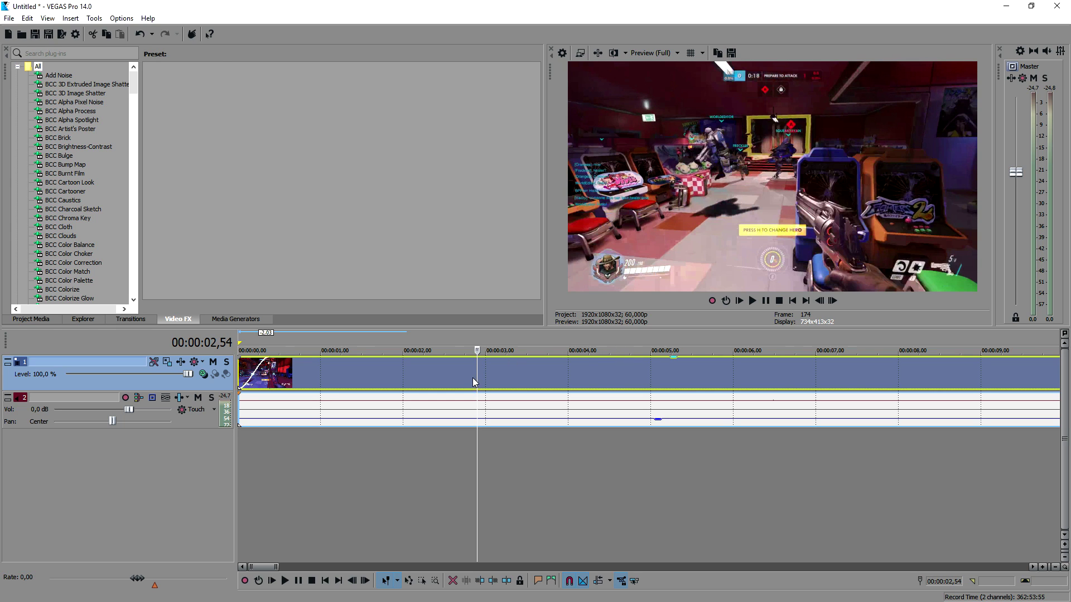
right_click(524, 383)
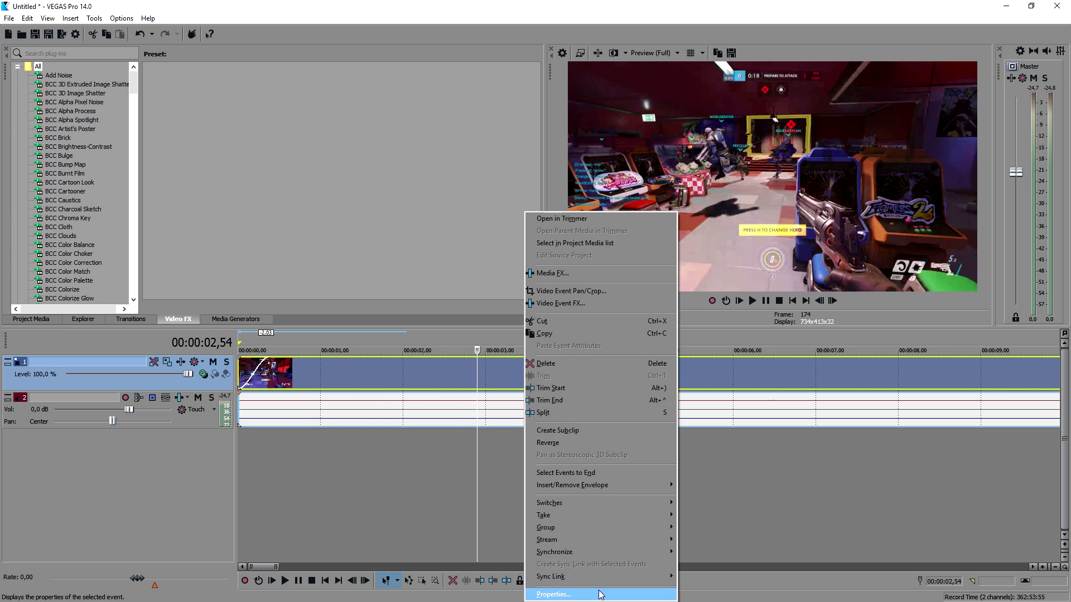
right_click(490, 385)
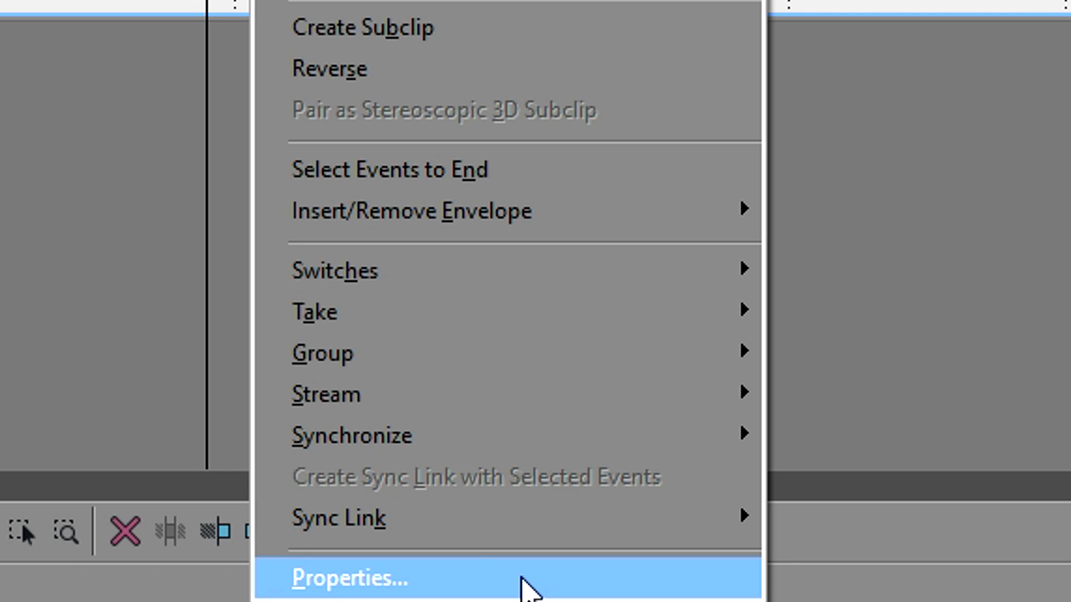
click(521, 580)
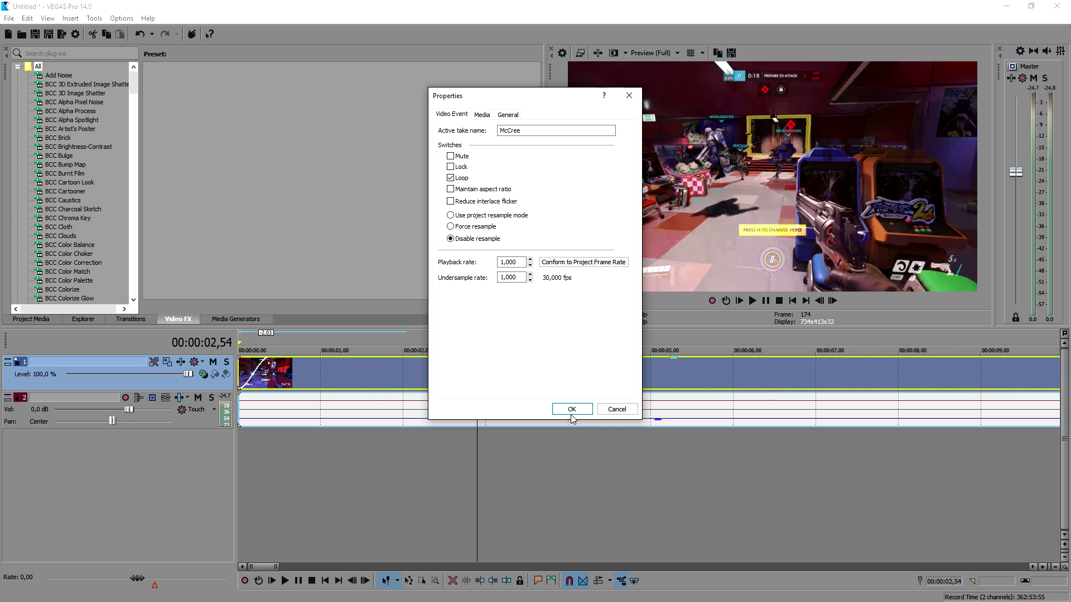
click(572, 409)
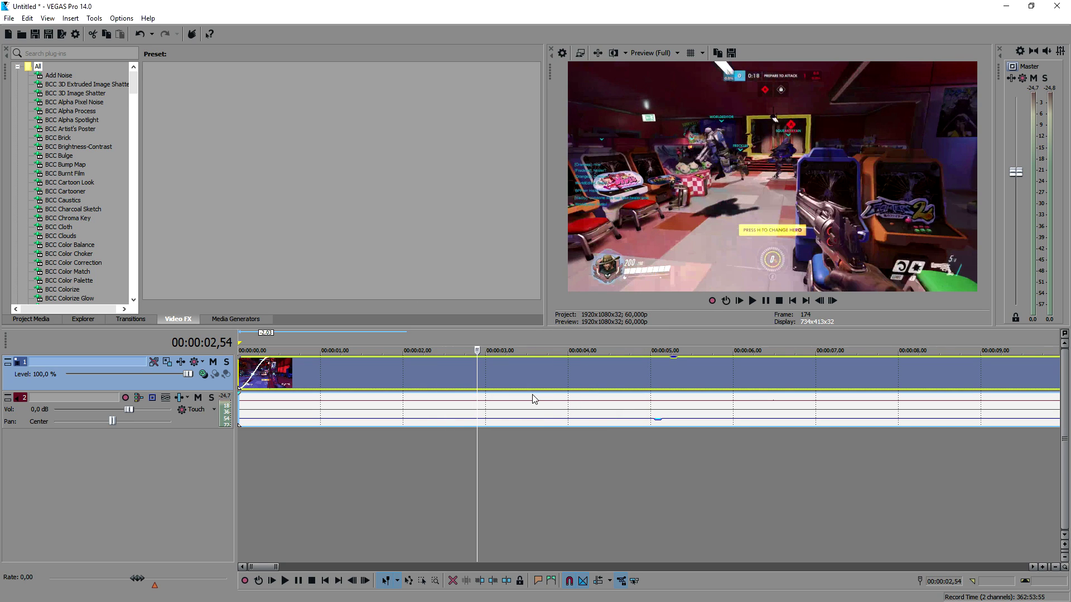
Drop the Brightness and Contrast 'Videos' preset onto the McCree video event and close its FX window.
scroll(102, 194, down, 1)
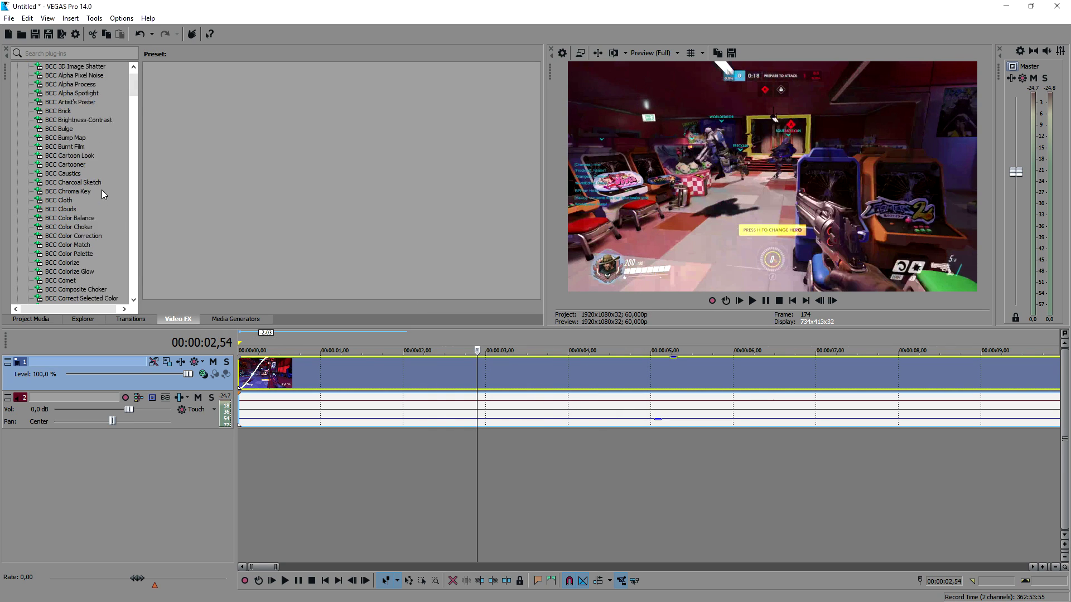
scroll(101, 190, down, 20)
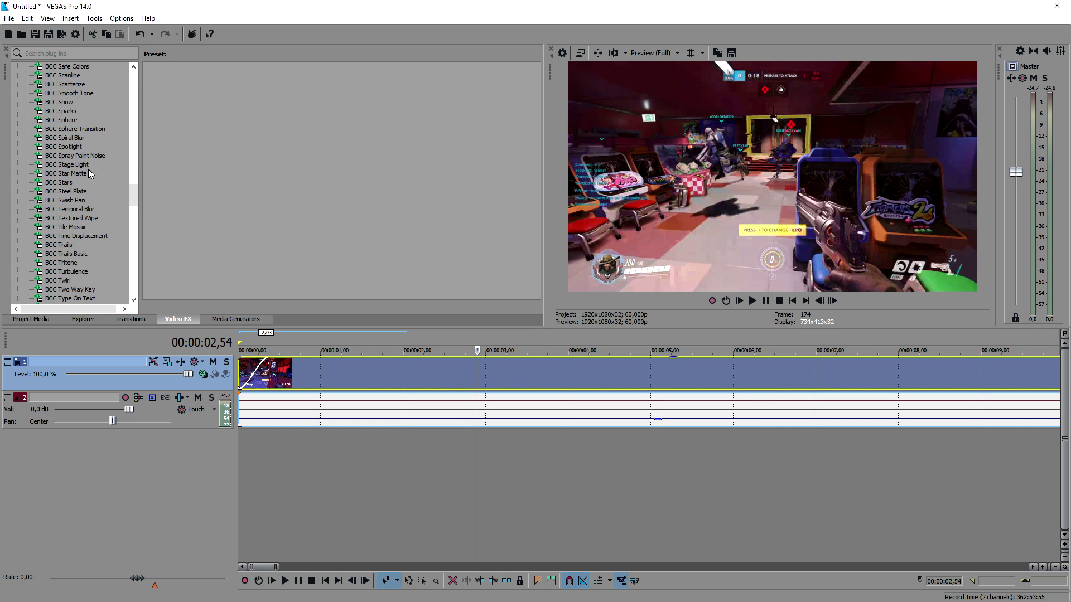
scroll(88, 167, down, 13)
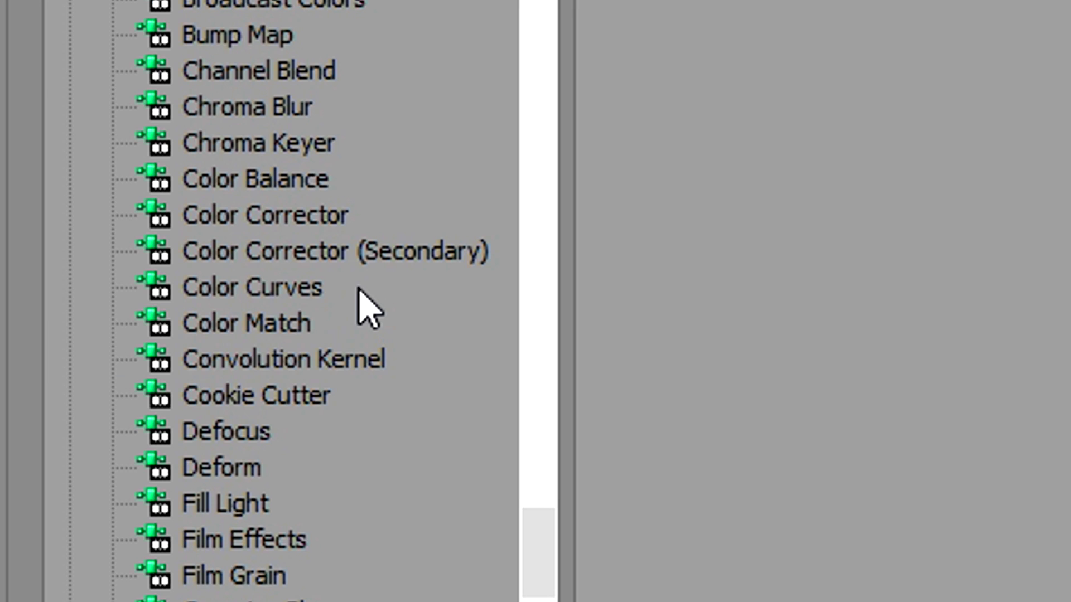
scroll(90, 137, up, 2)
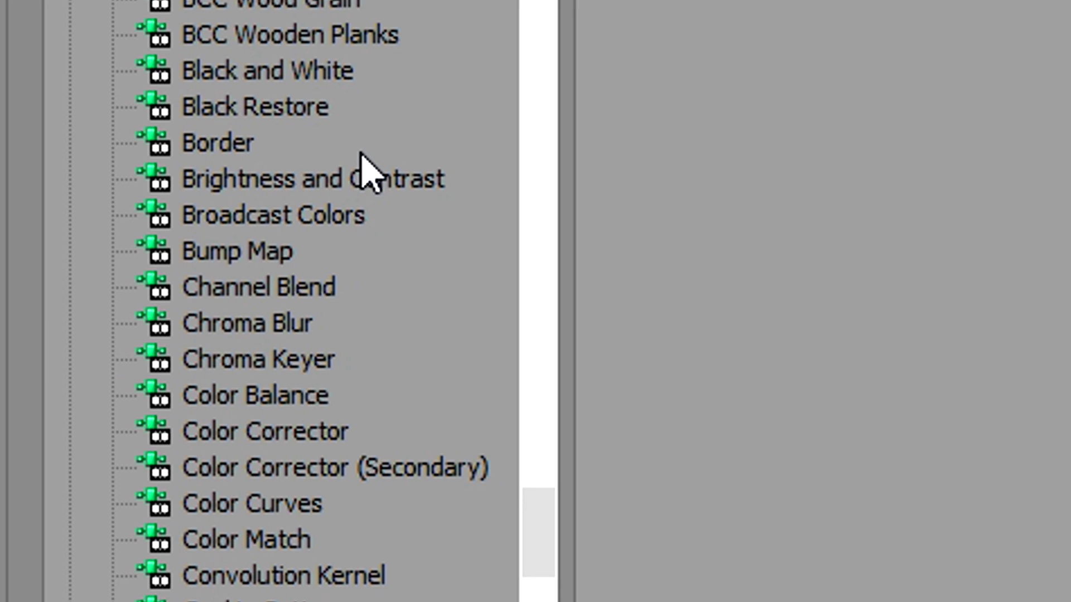
click(425, 176)
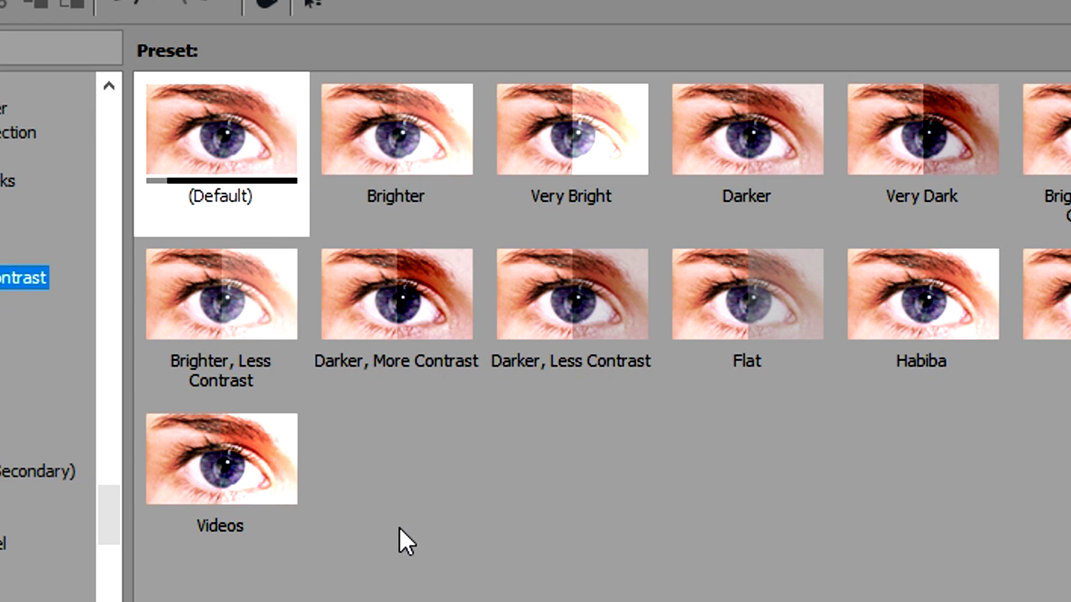
click(237, 464)
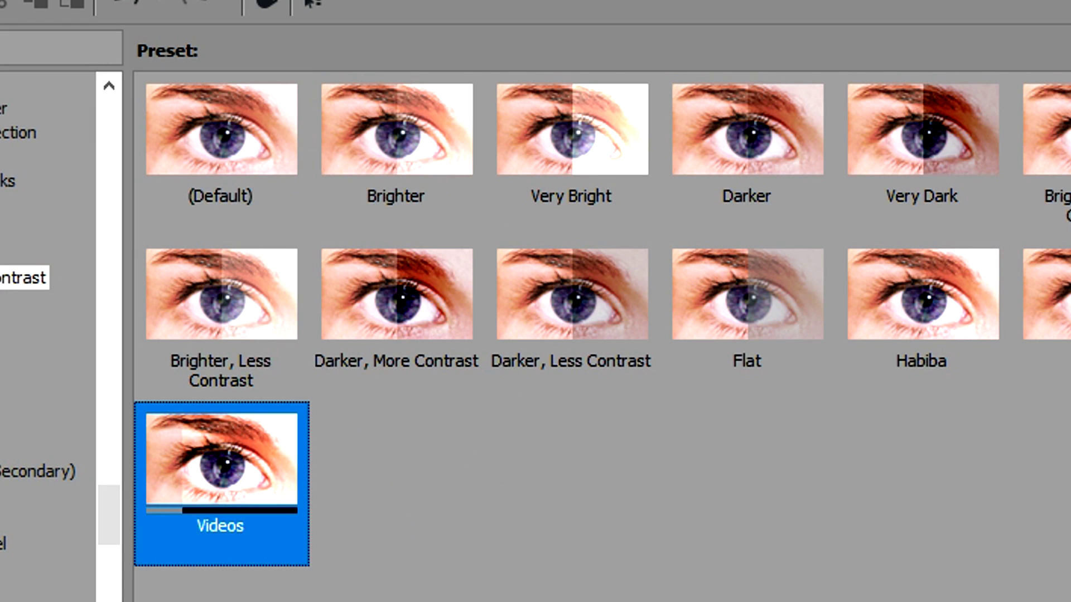
drag(235, 461, 540, 583)
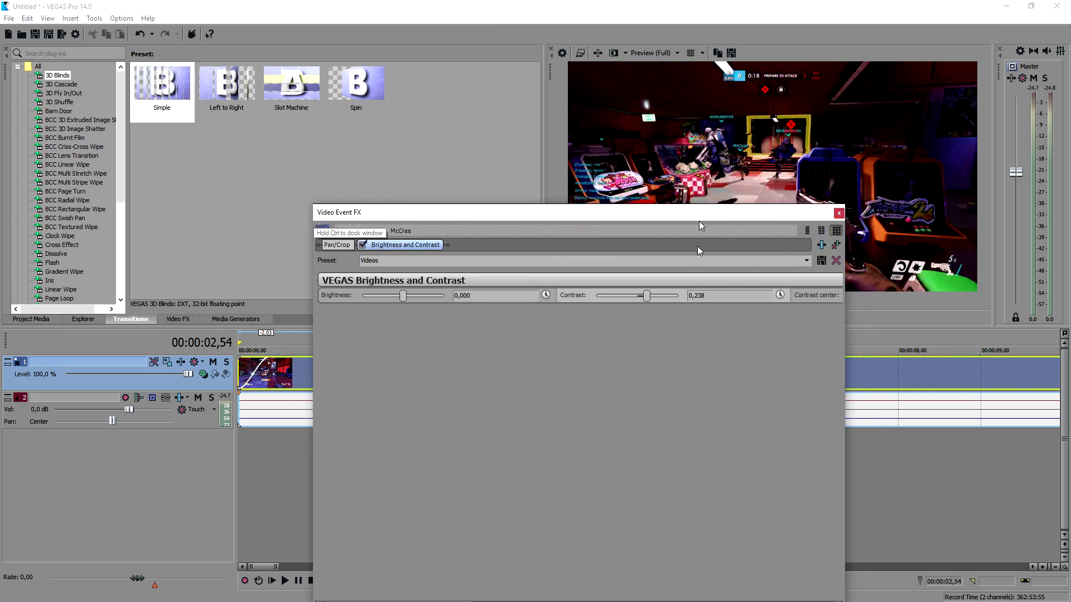
drag(697, 212, 685, 332)
click(828, 331)
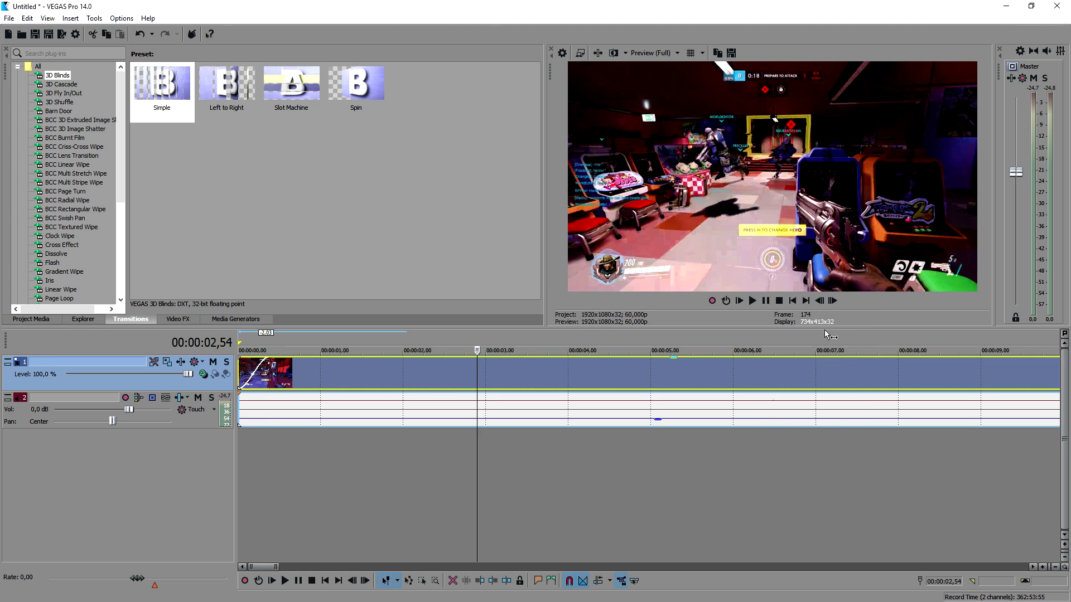
Change the preview quality to Draft, full size, then to Preview, full size.
click(792, 301)
click(641, 53)
click(690, 80)
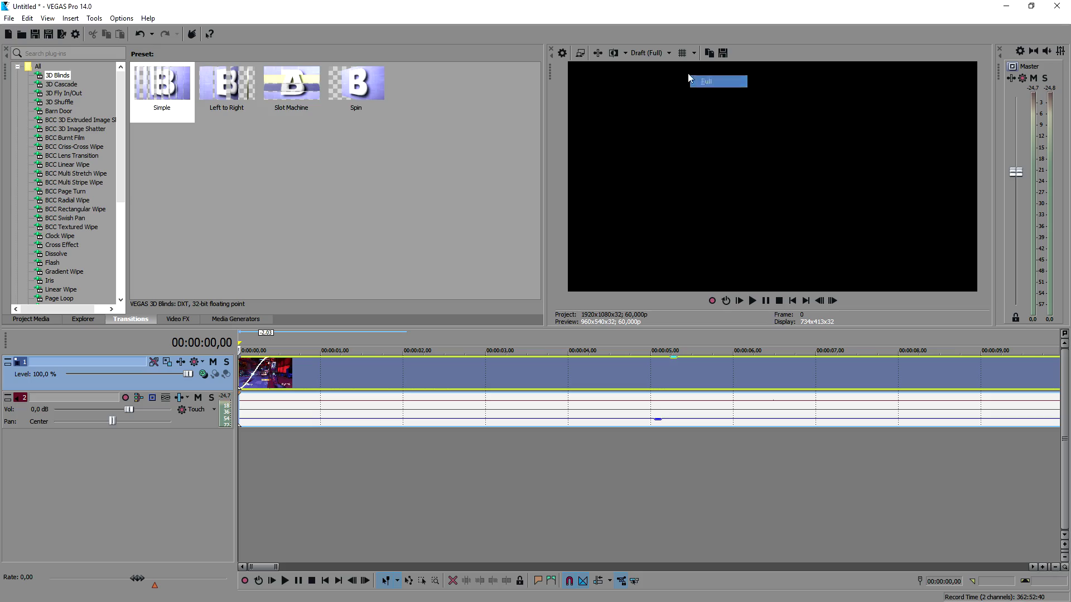
click(647, 53)
mouse_move(661, 81)
click(707, 93)
click(650, 53)
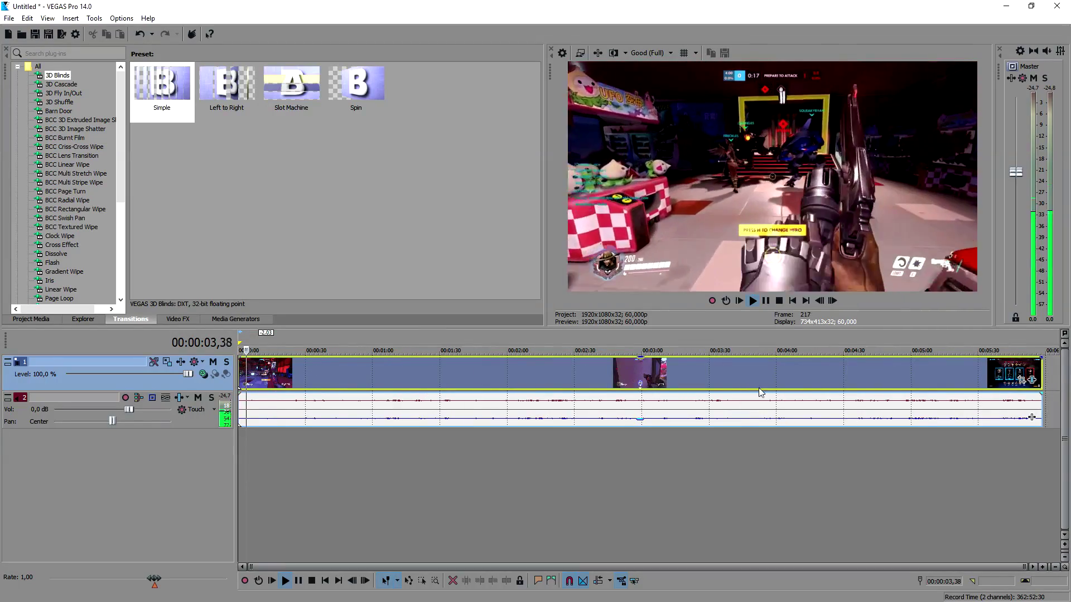
Preview footage at 1:43, 3:42 and 3:15, exit full-screen, return to start, and dismiss Audacity.
click(470, 373)
click(737, 374)
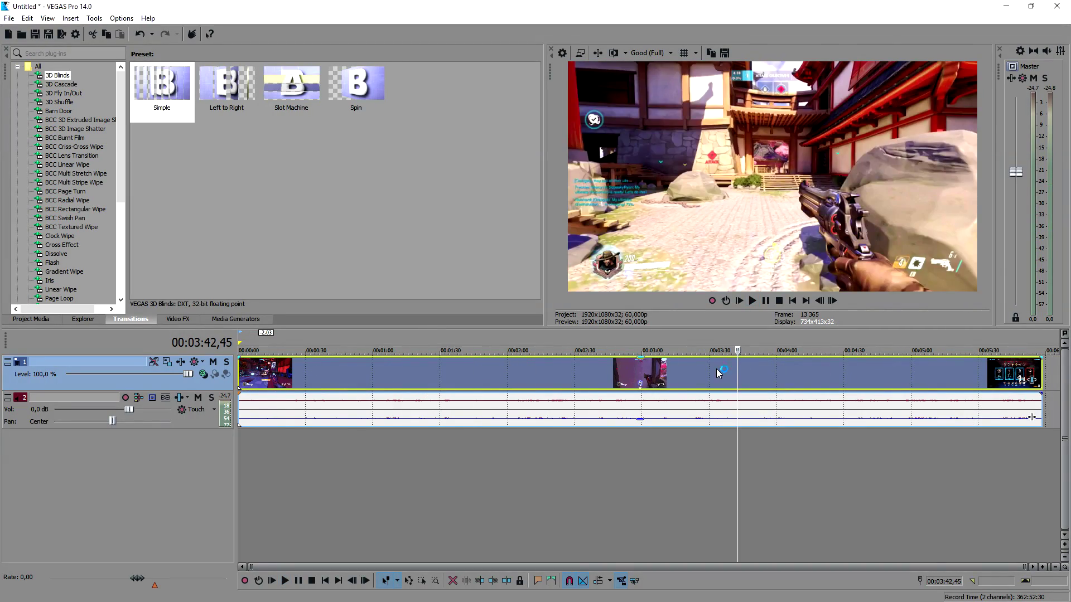
click(687, 374)
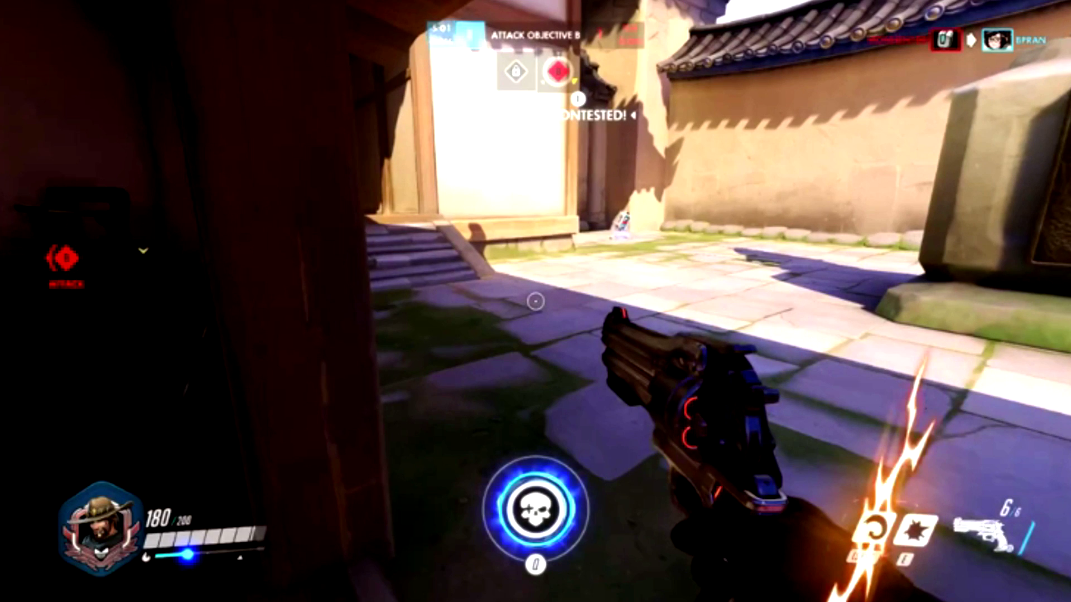
key(Escape)
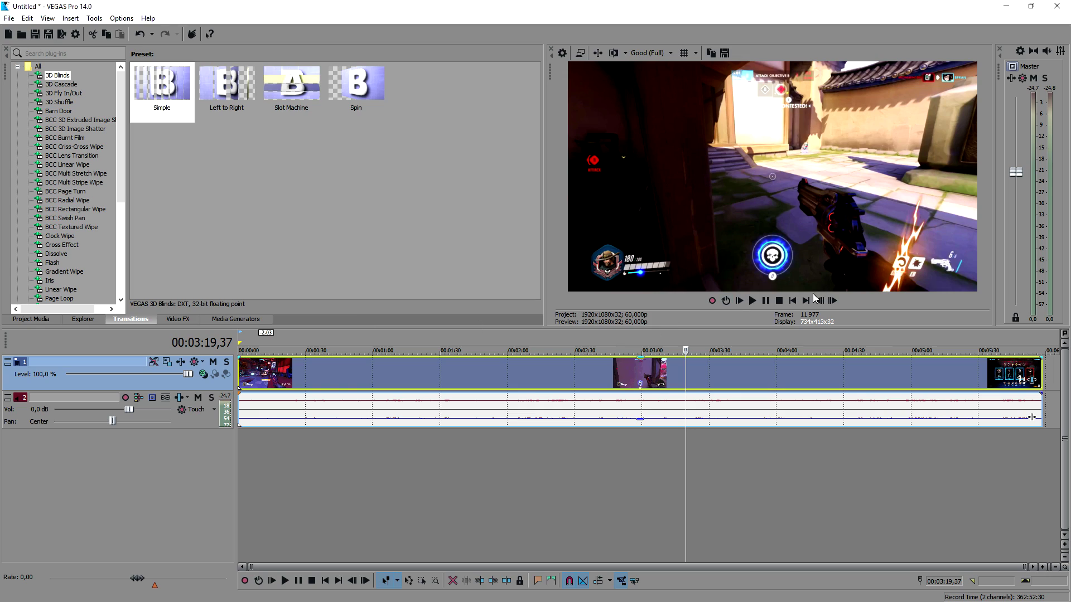
click(792, 301)
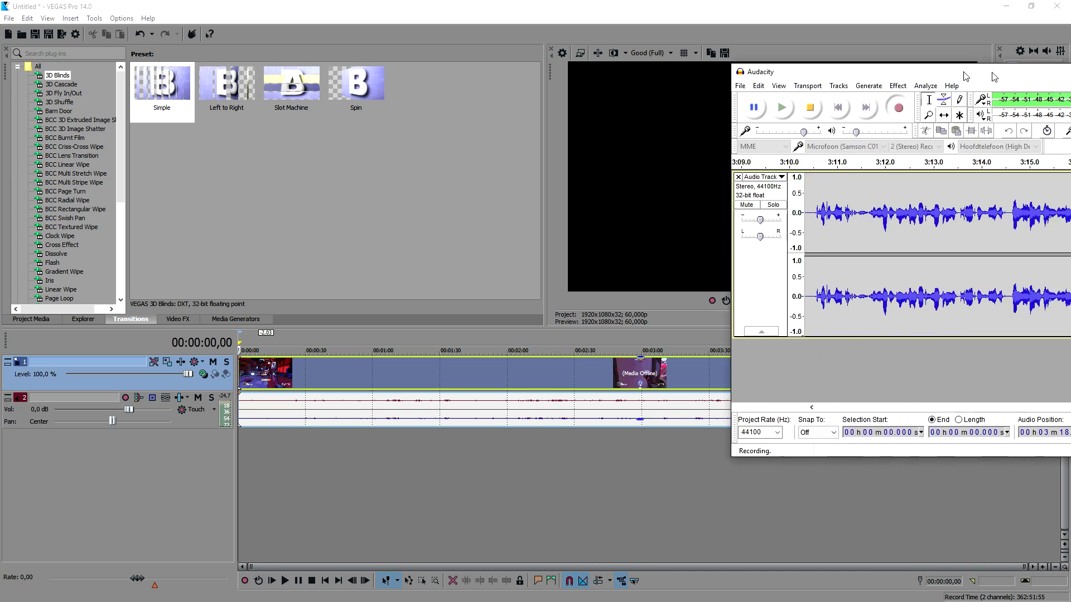
drag(1010, 79, 575, 90)
key(alt+Tab)
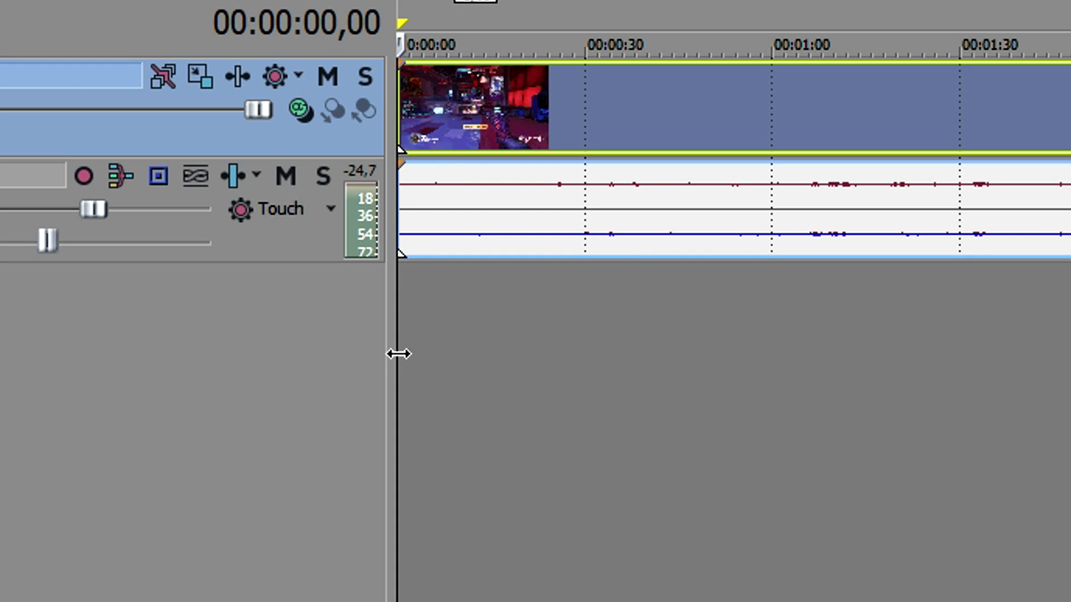
Insert a new audio track 3, arm it for record, and accept the Documents recordings folder.
right_click(326, 323)
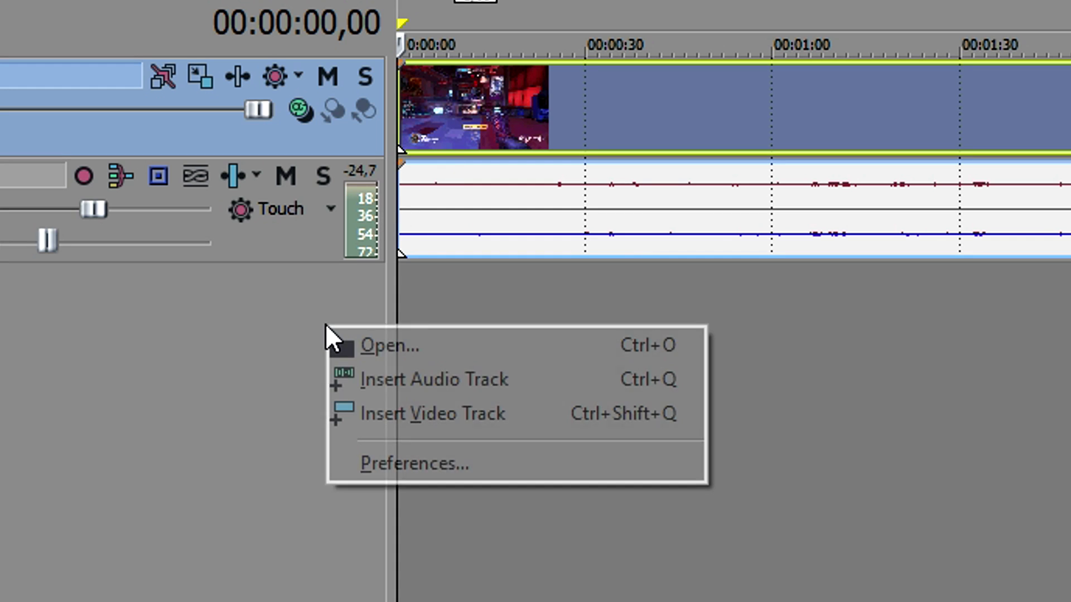
click(507, 384)
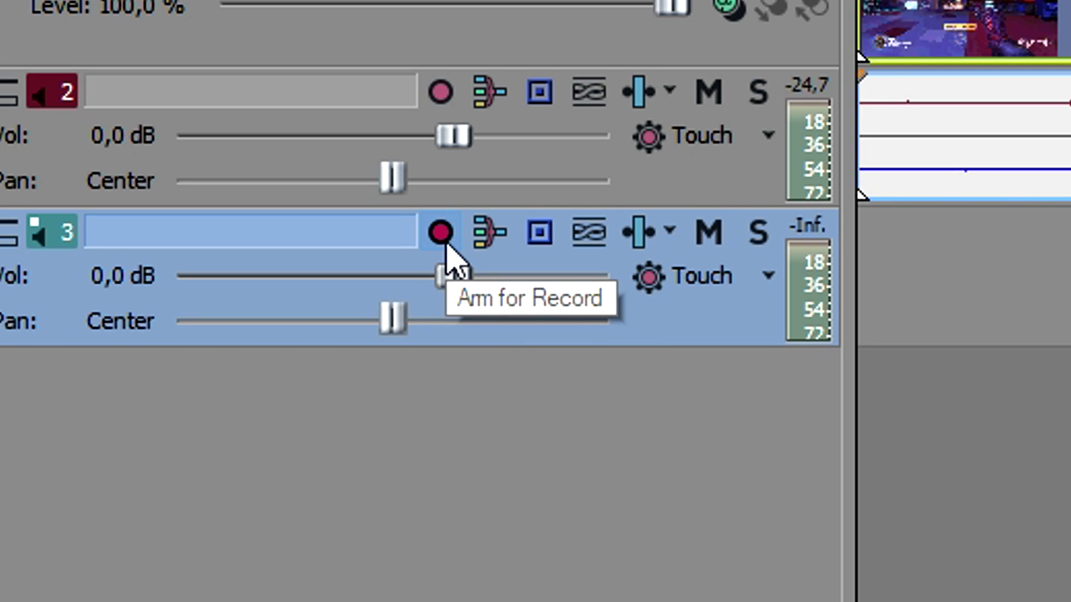
click(444, 241)
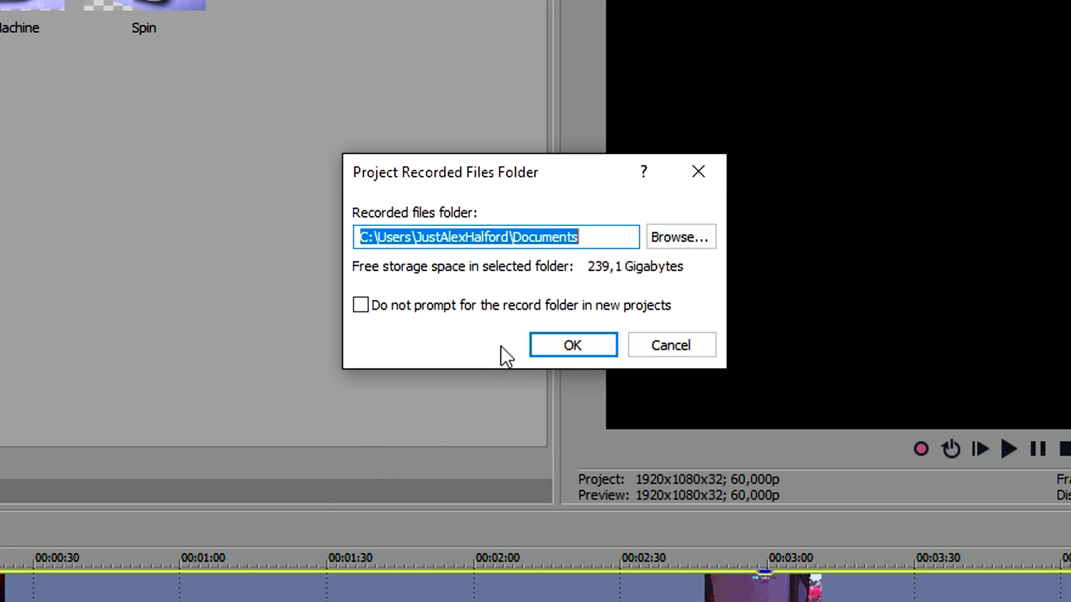
click(561, 348)
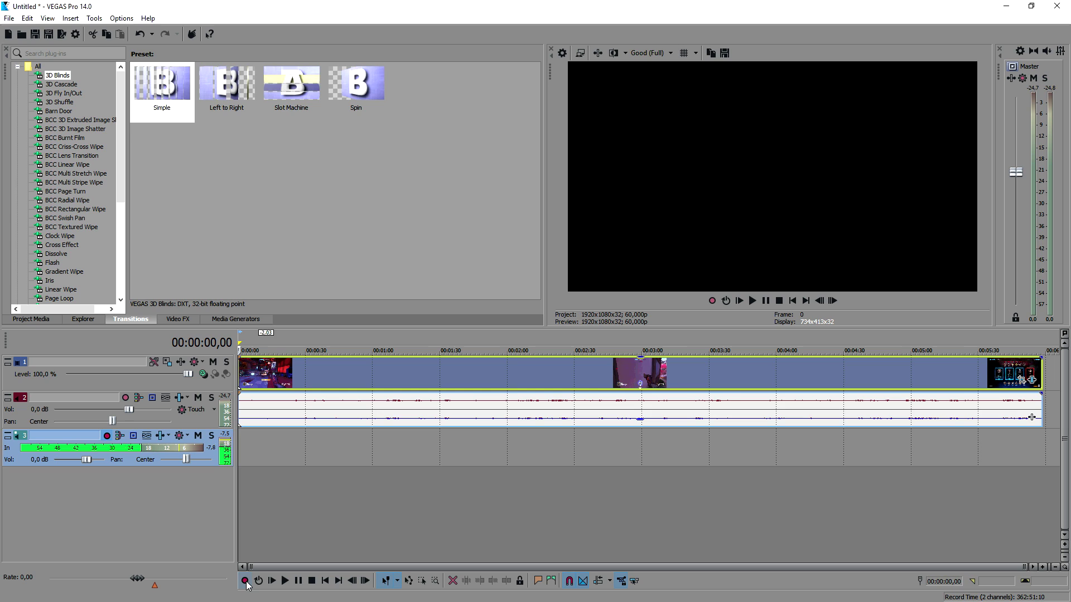
Record a narration take onto track 3 while the clip plays, then stop recording.
click(245, 581)
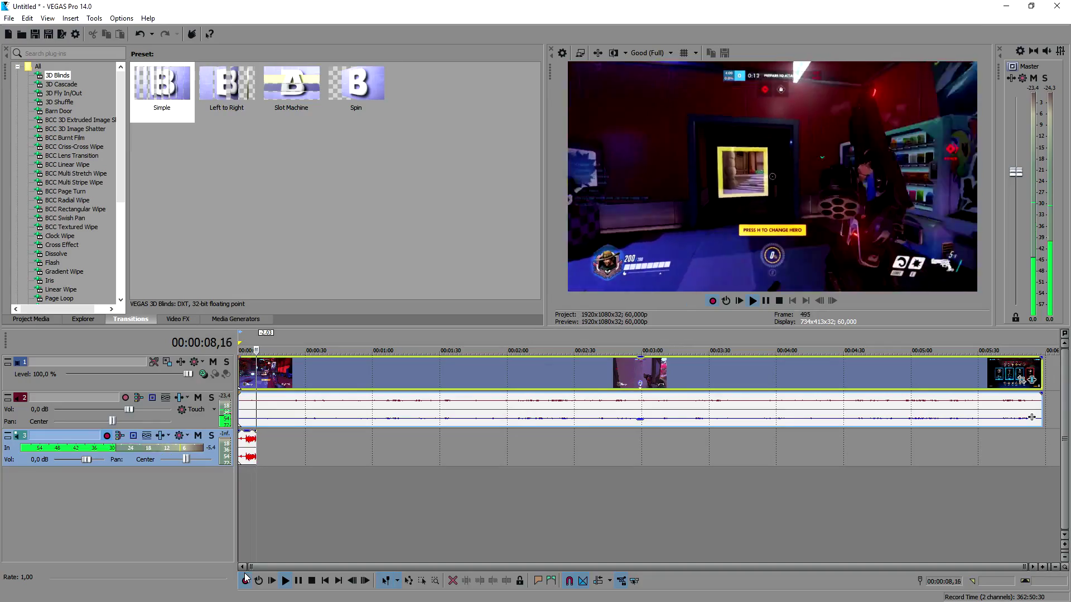
click(347, 418)
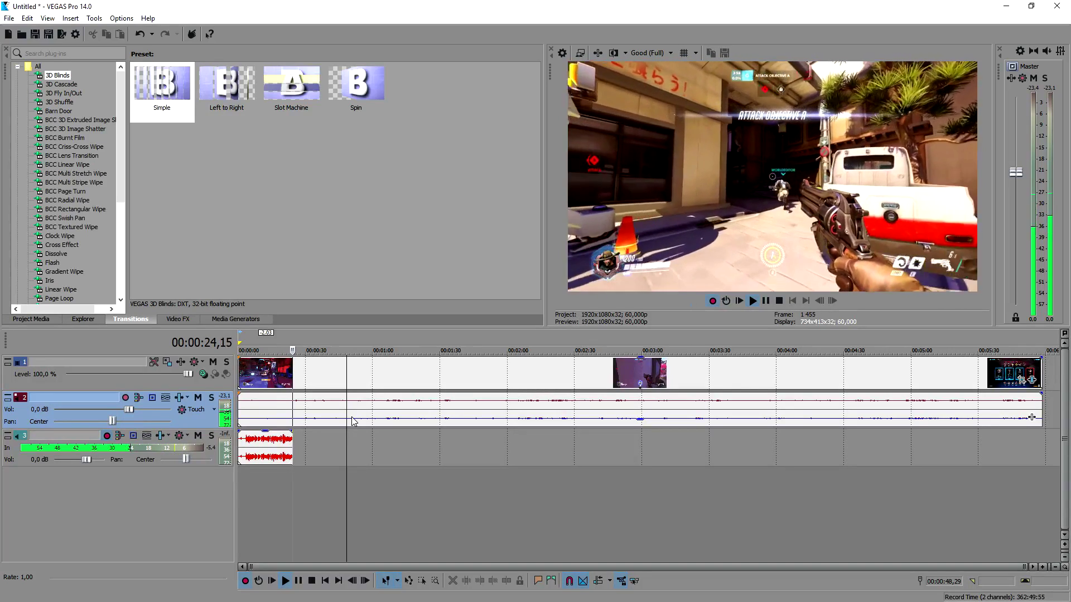
key(space)
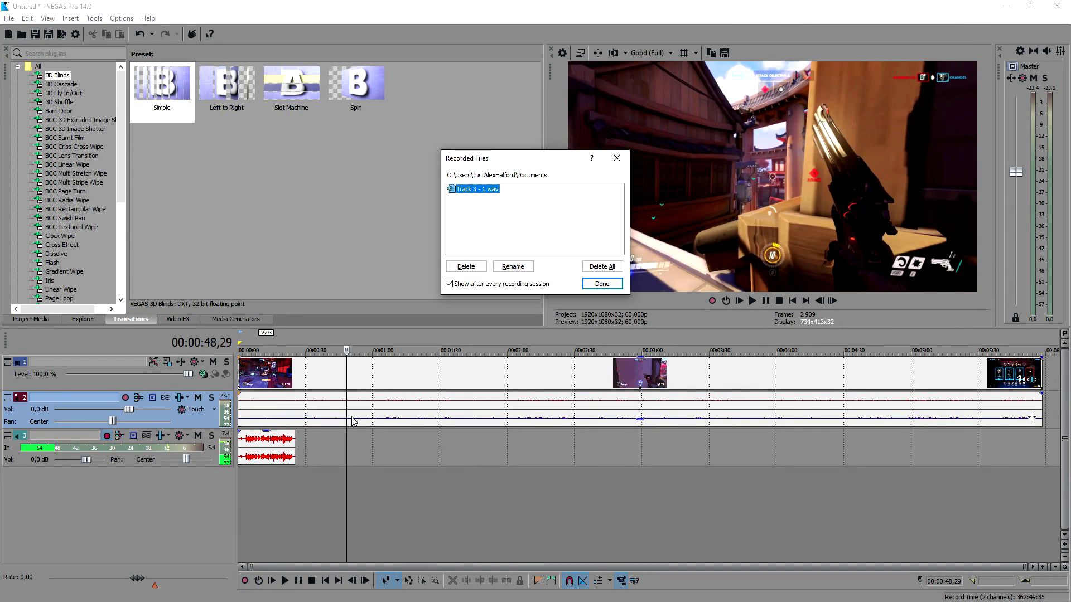
Close Recorded Files, lower track 2's game audio to about -16,6 dB, and return to the start.
key(Return)
click(417, 410)
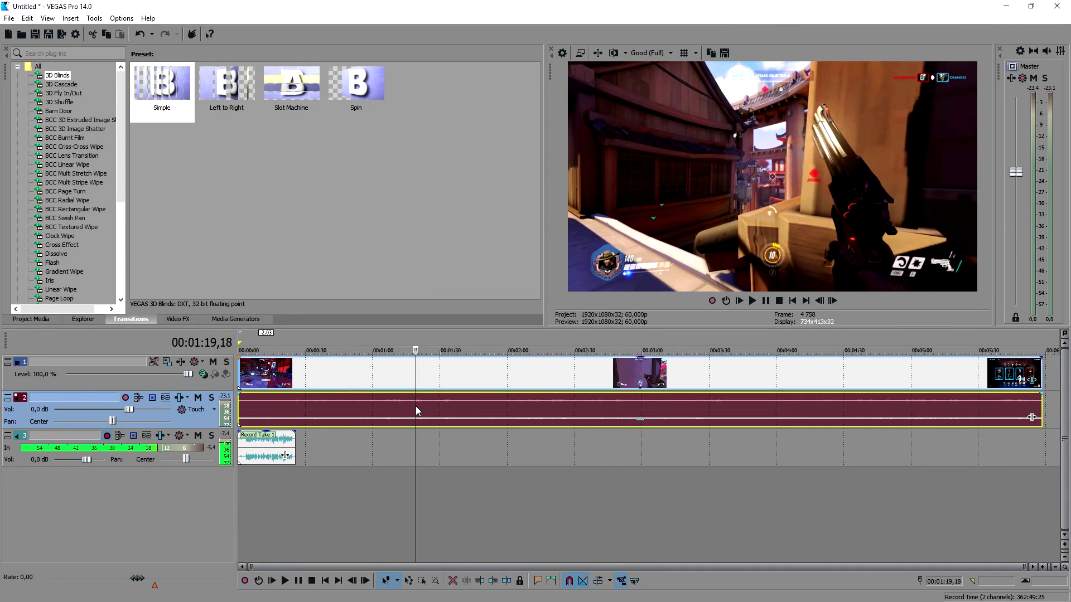
drag(446, 423, 443, 426)
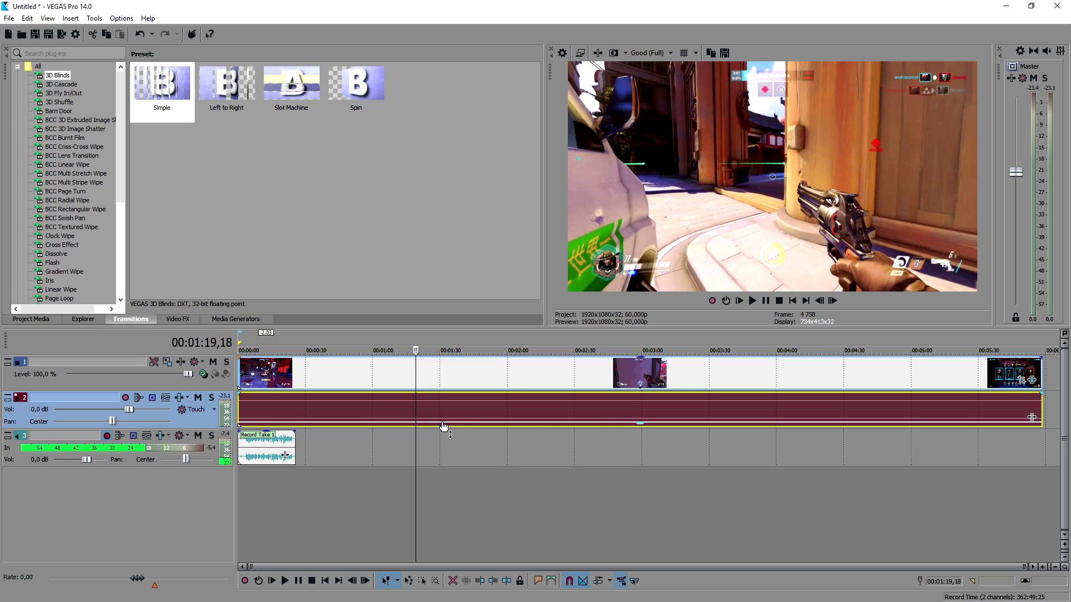
key(Home)
scroll(378, 451, up, 8)
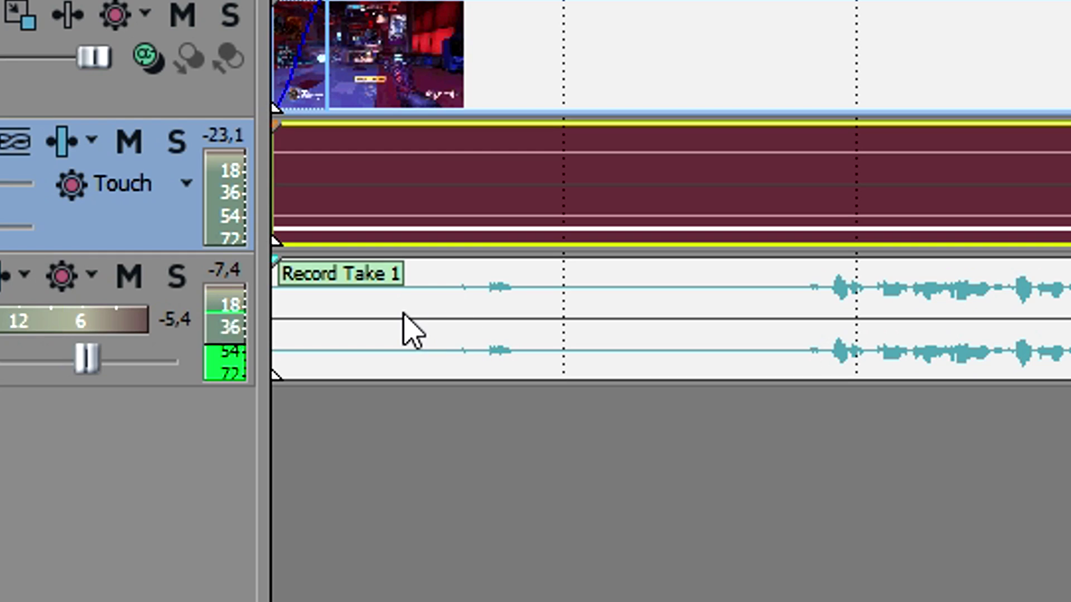
Play Record Take 1 and split it where the speech begins.
click(274, 446)
key(space)
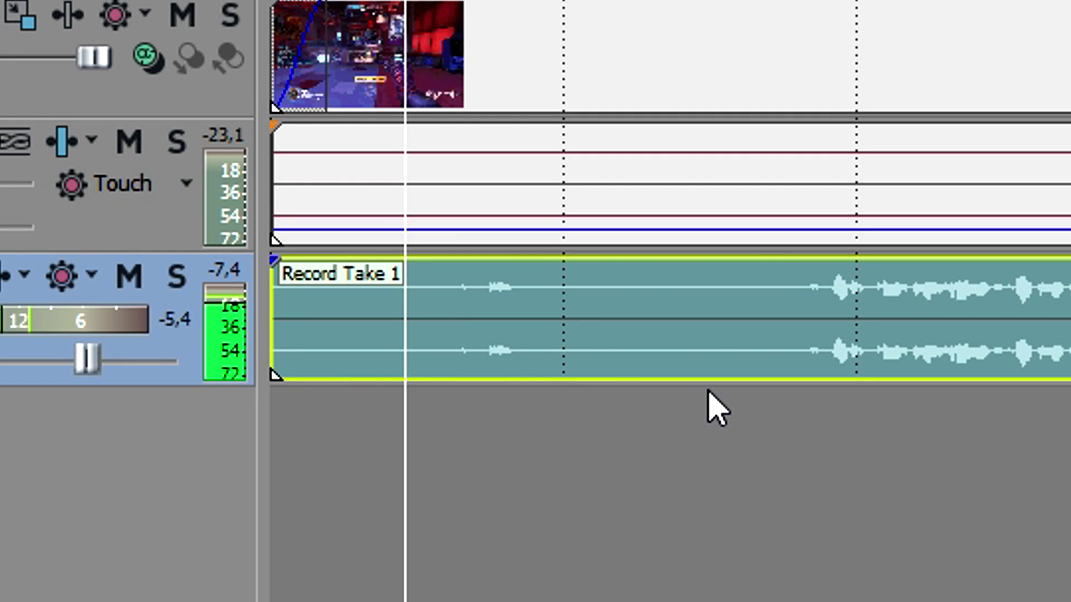
key(space)
key(s)
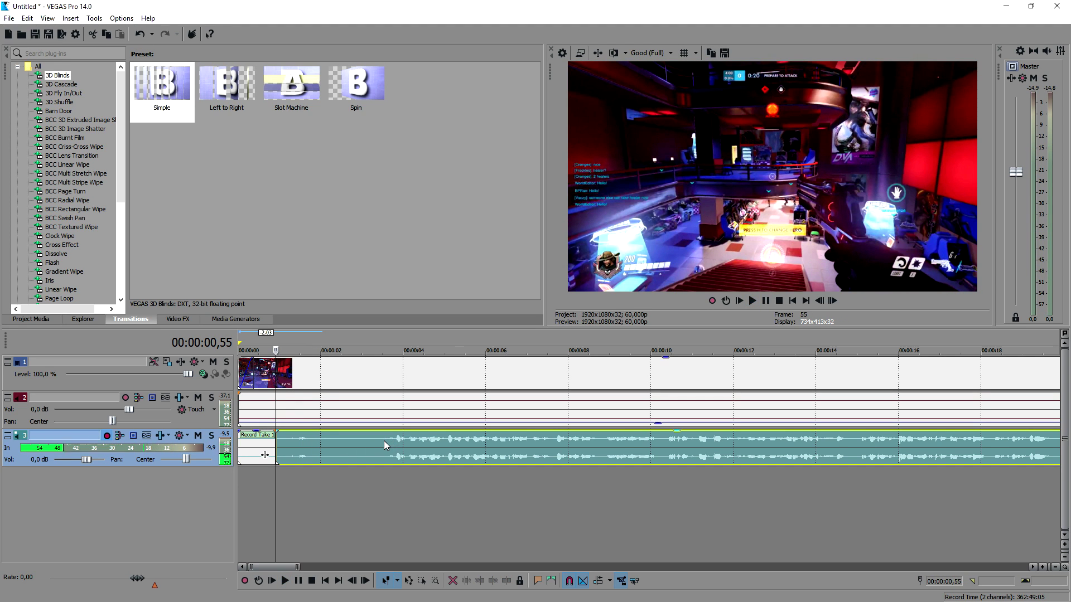
click(382, 440)
key(s)
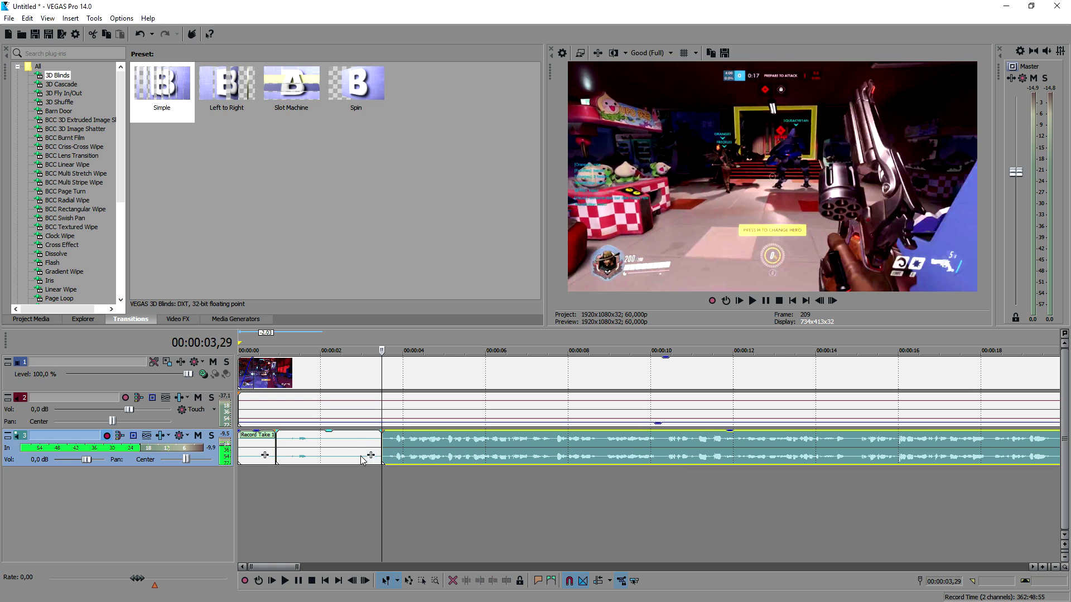
Delete the silent leading pieces and slide the remaining voice take to start at 0.
click(344, 455)
key(Delete)
click(261, 447)
key(Delete)
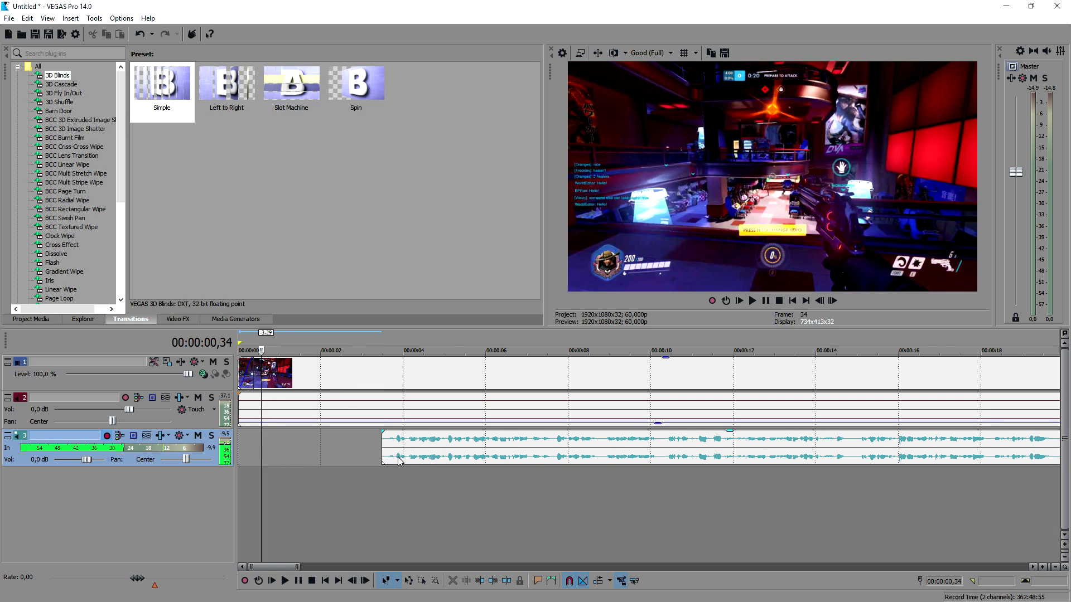
drag(446, 452, 286, 450)
click(792, 301)
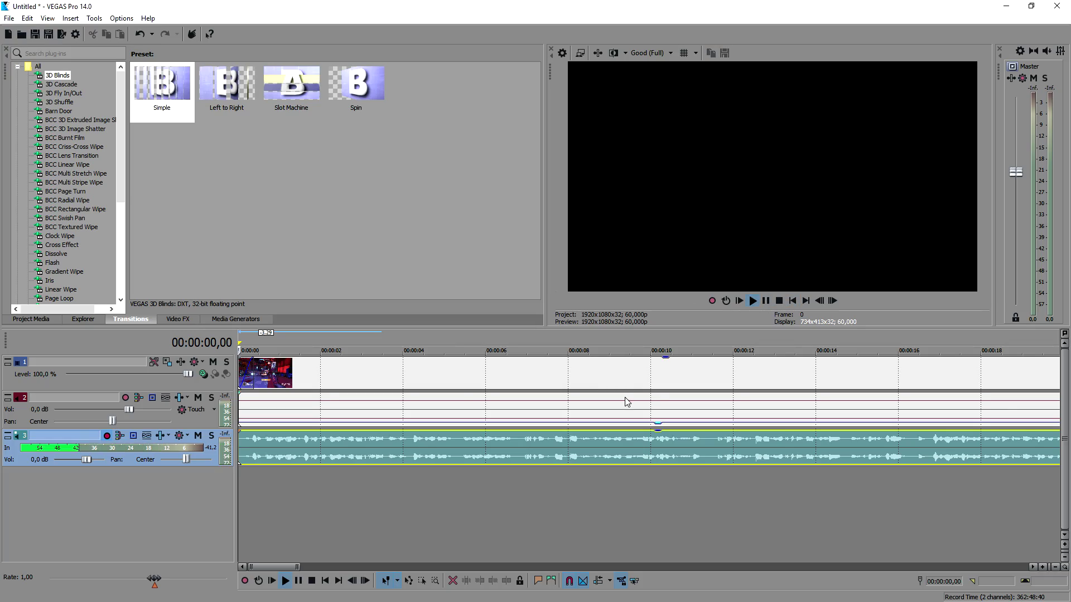
key(space)
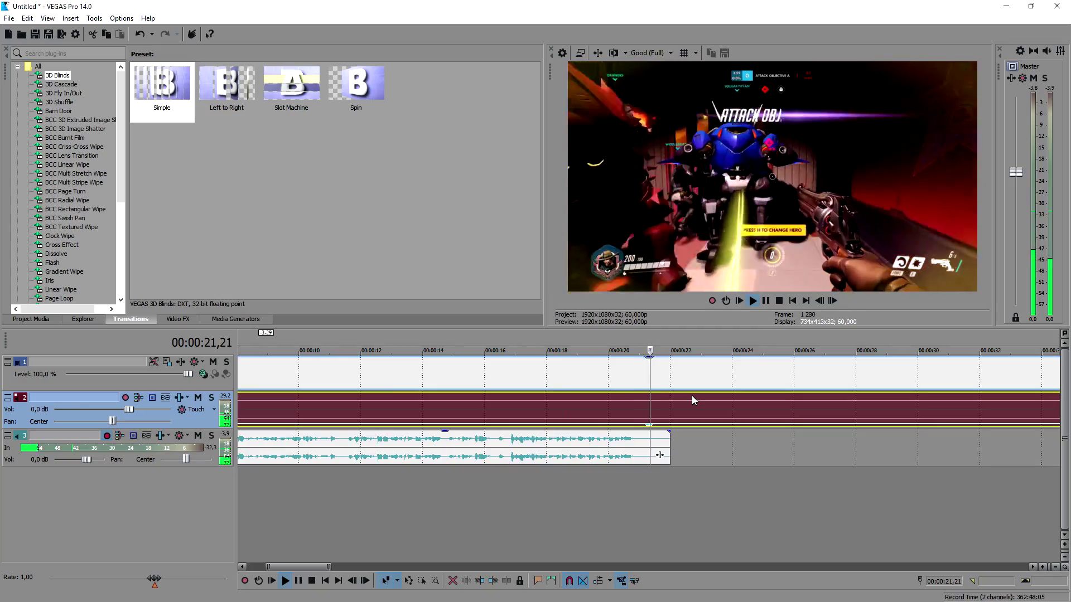
key(space)
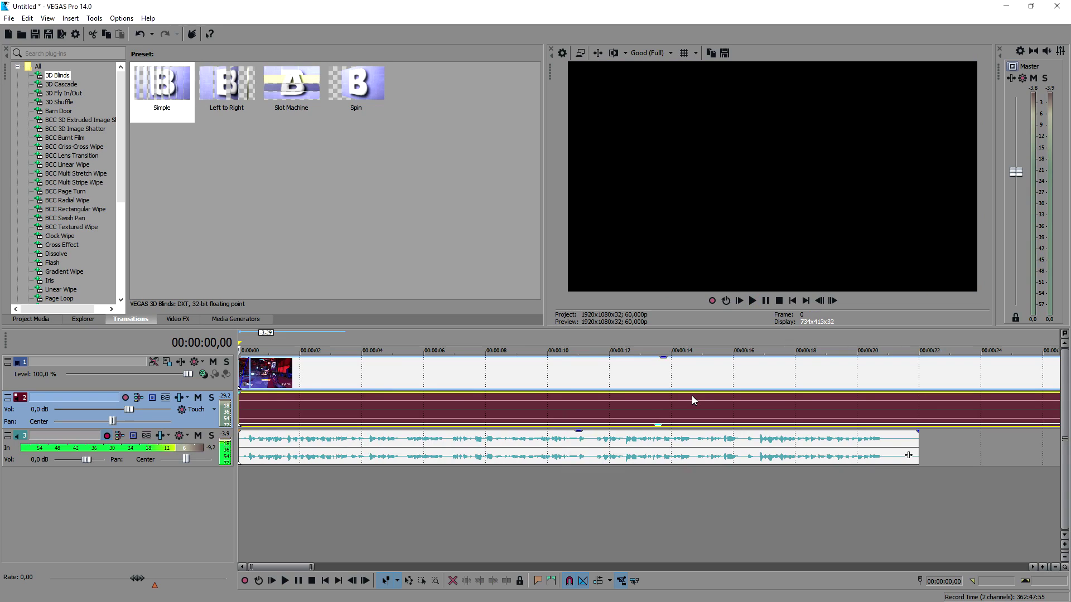
Scrub the footage around 10–20 seconds to check voice timing, then disarm track 3's recording.
scroll(692, 398, down, 2)
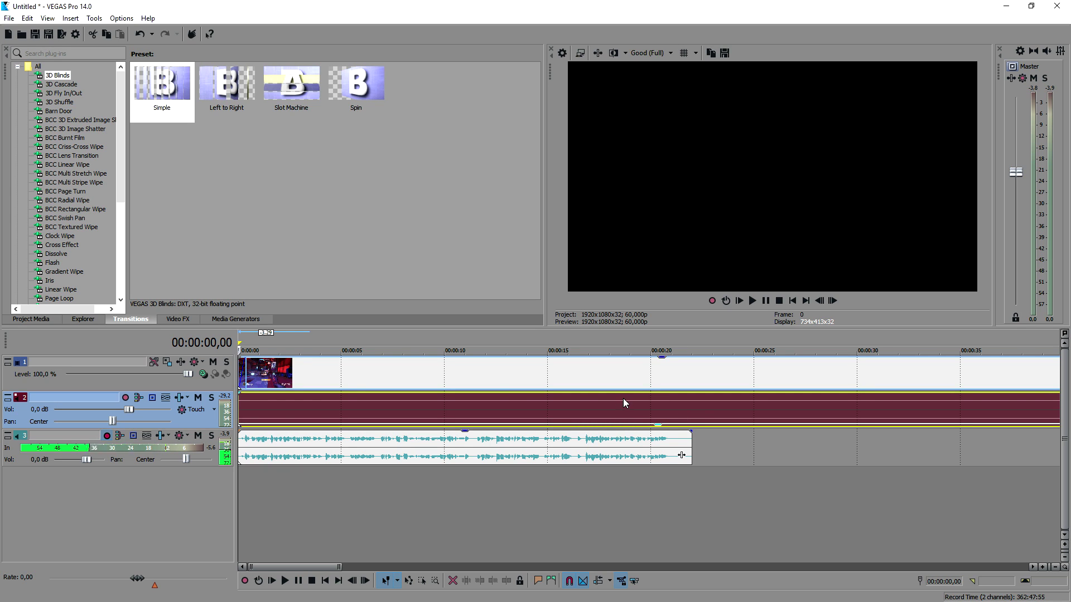
scroll(623, 398, down, 2)
click(343, 373)
click(389, 373)
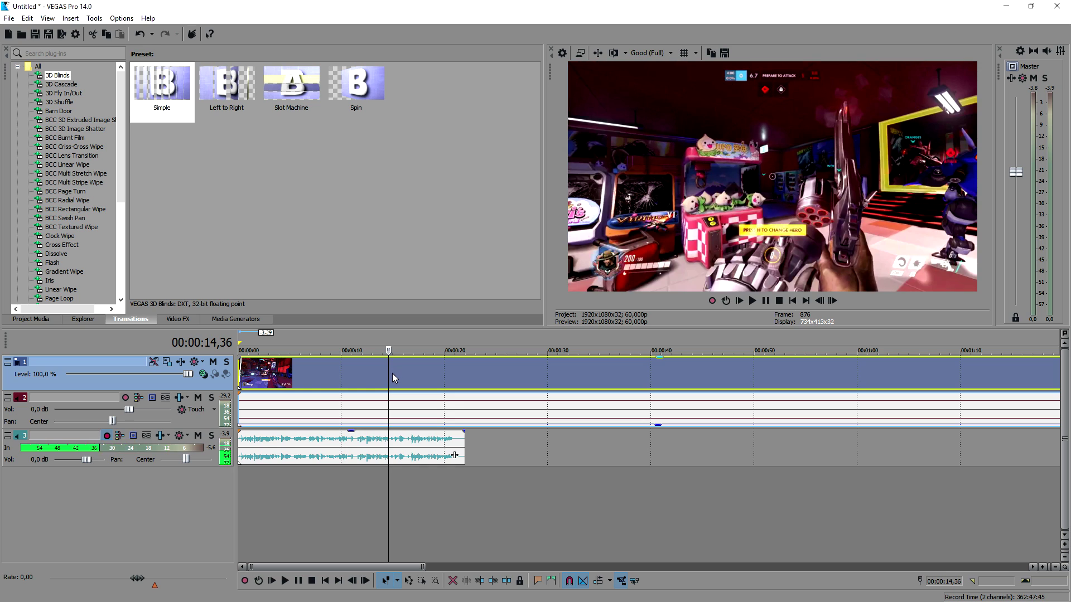
click(414, 373)
click(447, 383)
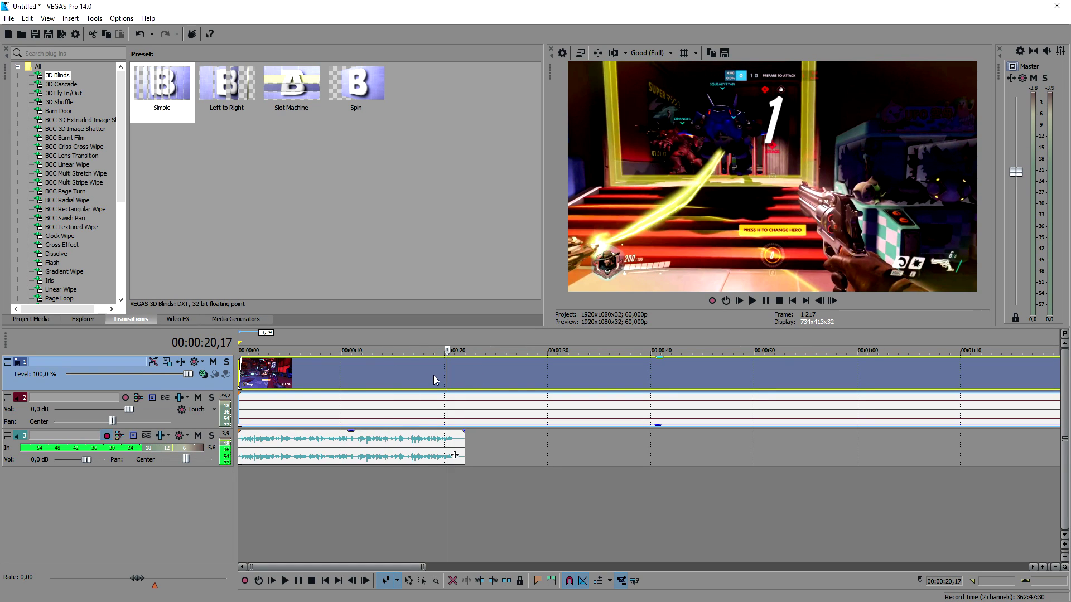
click(373, 377)
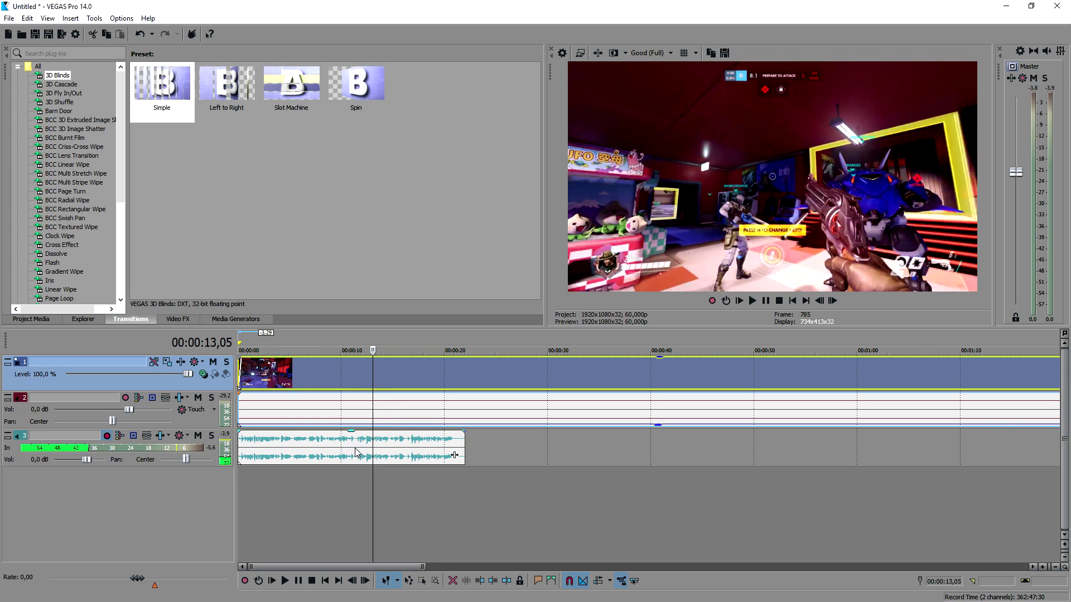
click(315, 453)
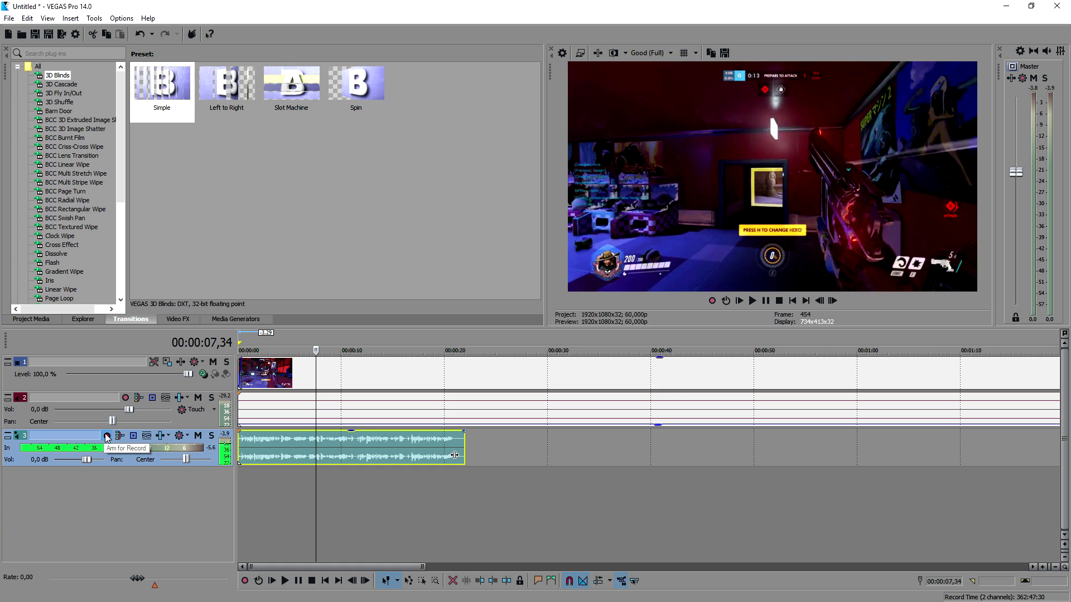
click(107, 436)
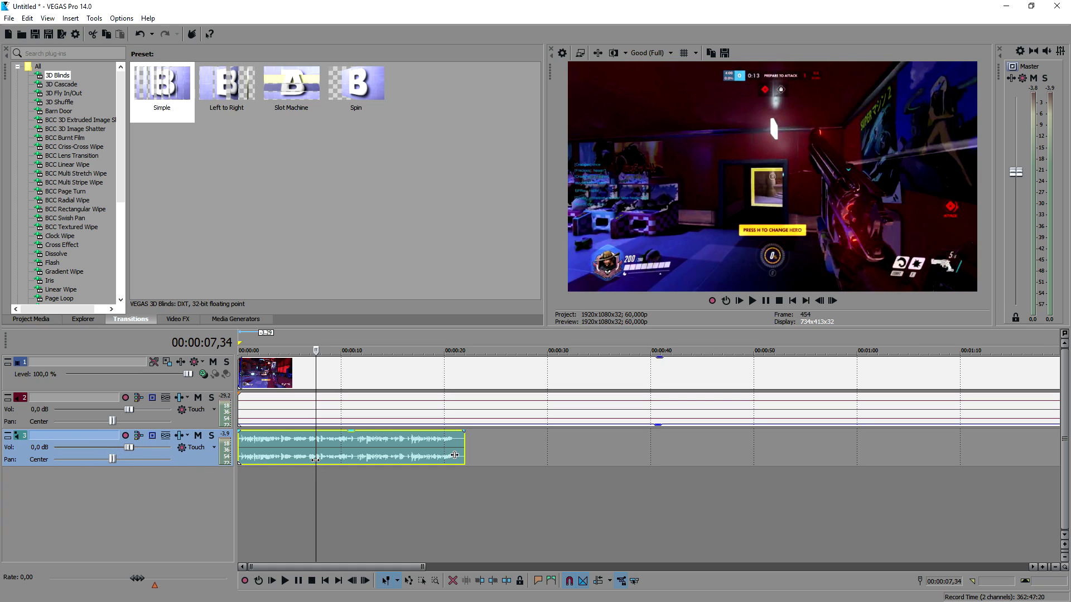